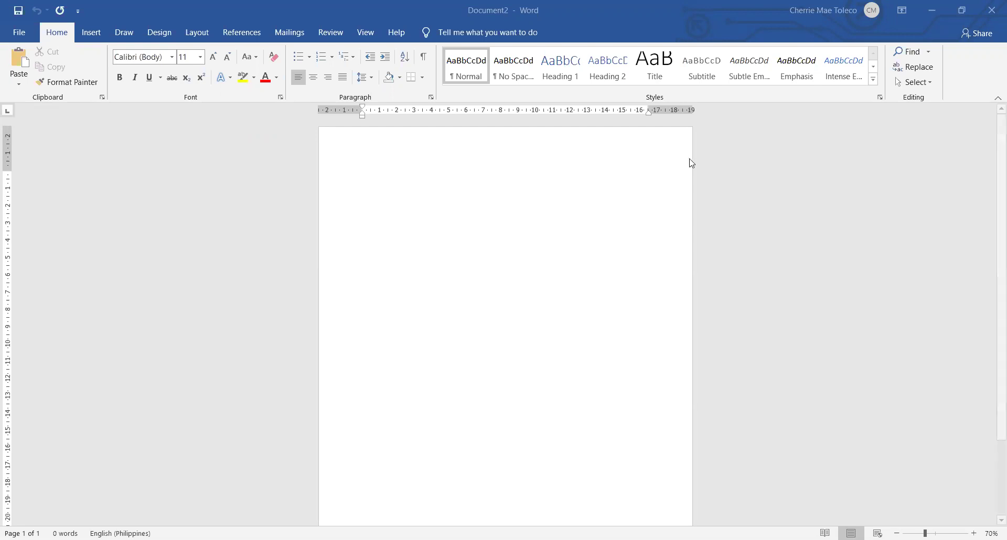
Set the page height to 13 inches through More Paper Sizes
scroll(777, 275, down, 2)
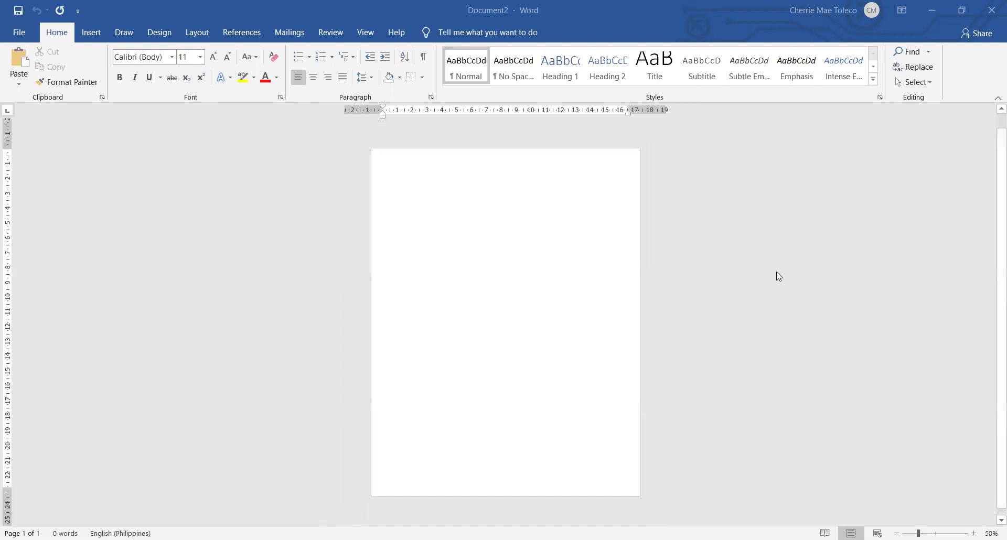
scroll(778, 275, up, 2)
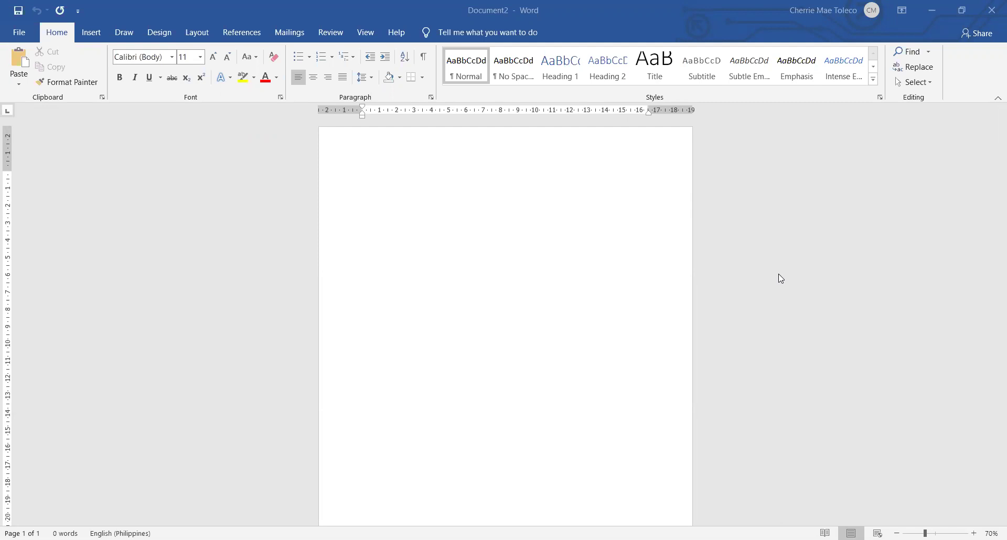
click(200, 38)
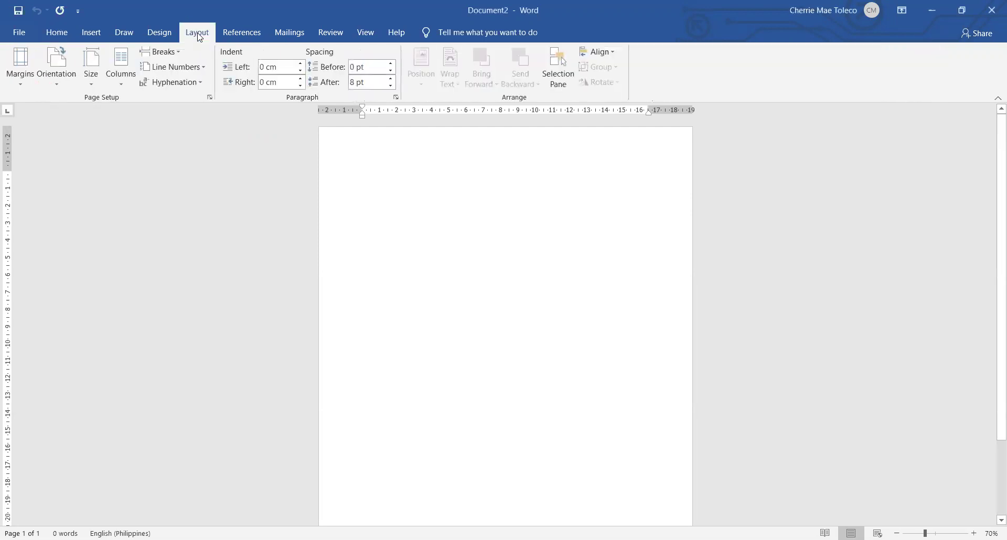
click(94, 92)
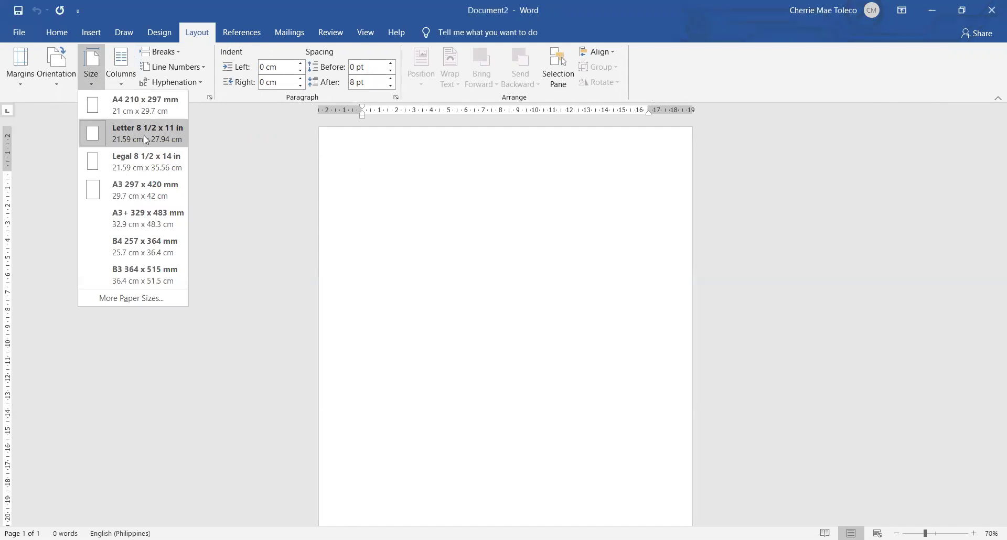
click(146, 299)
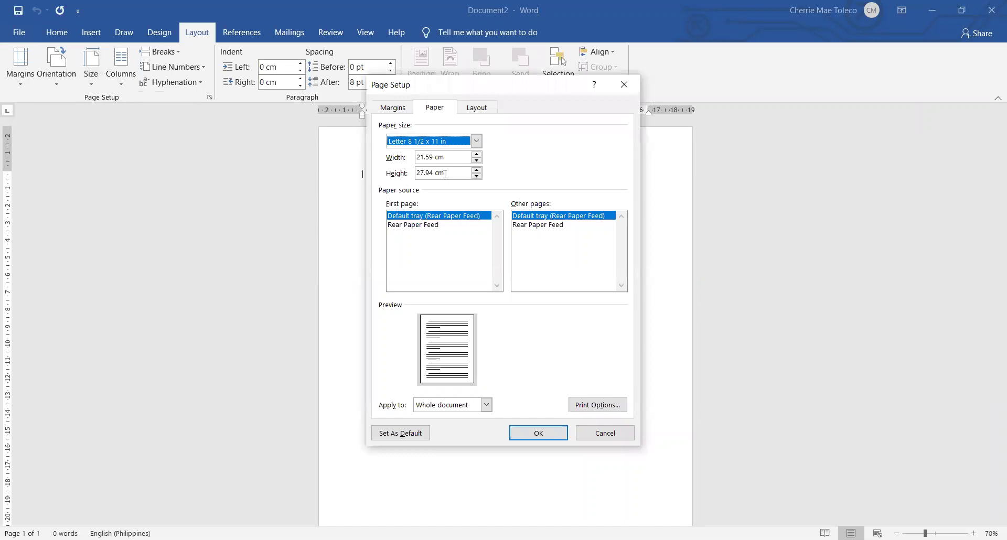
drag(451, 173, 413, 176)
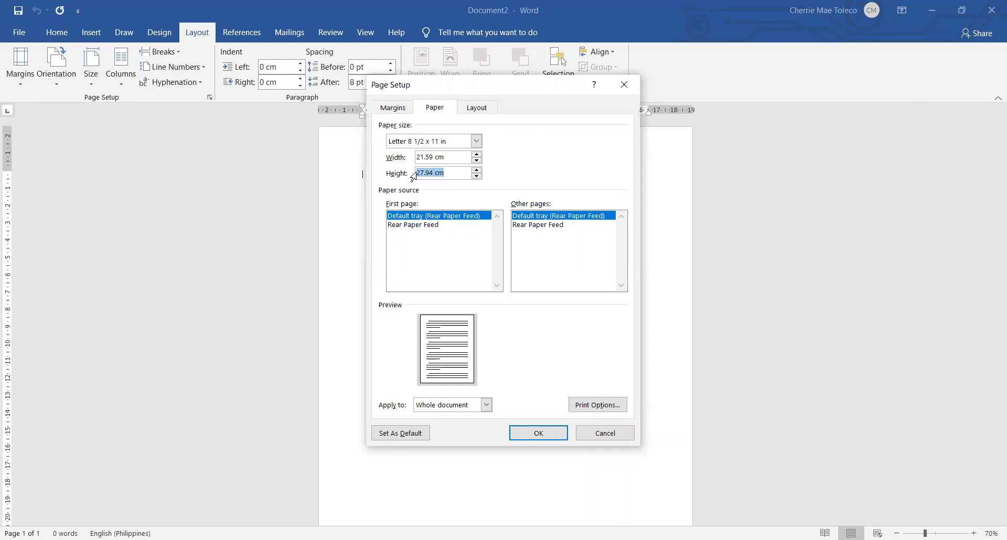
text(13")
click(550, 437)
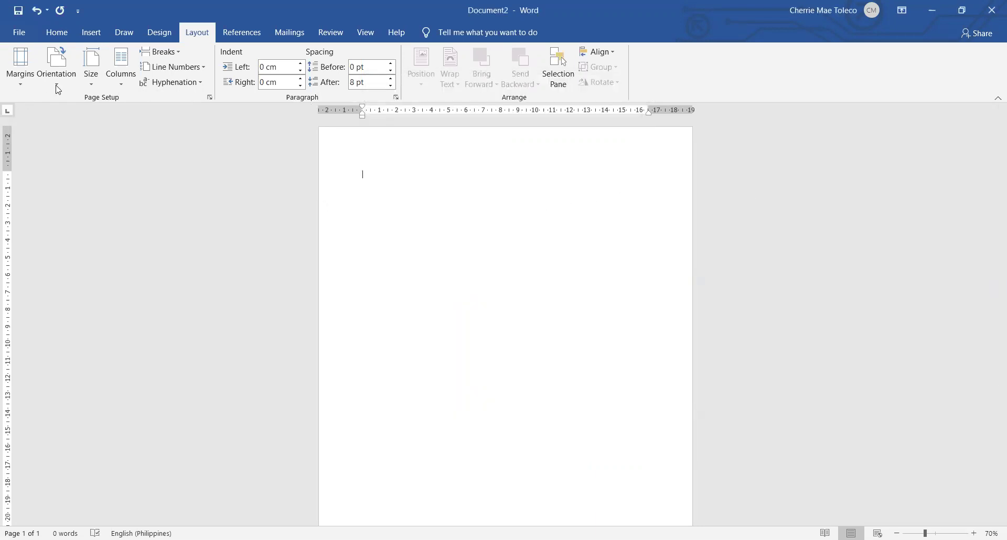
Apply the Normal margin preset of 2.54 cm on every side
click(20, 66)
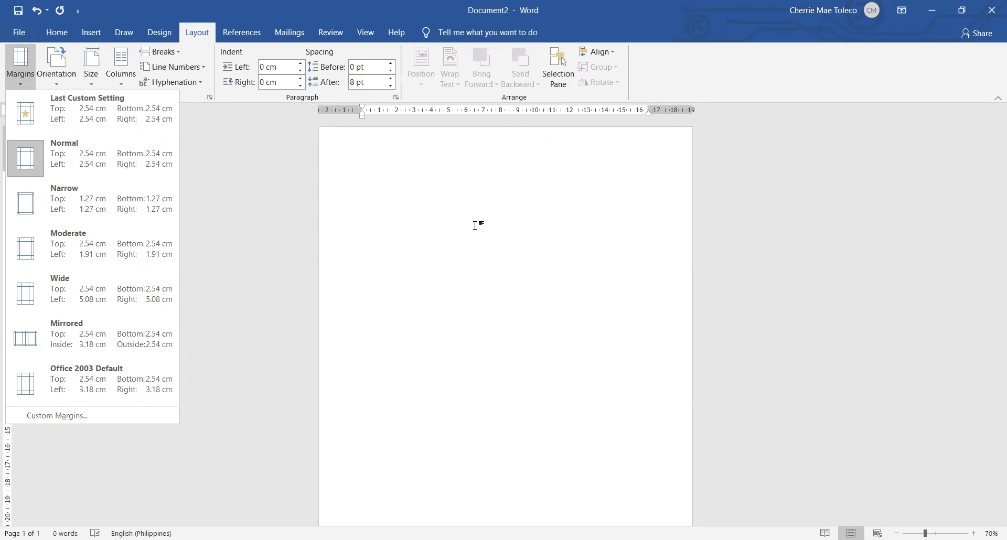
click(47, 138)
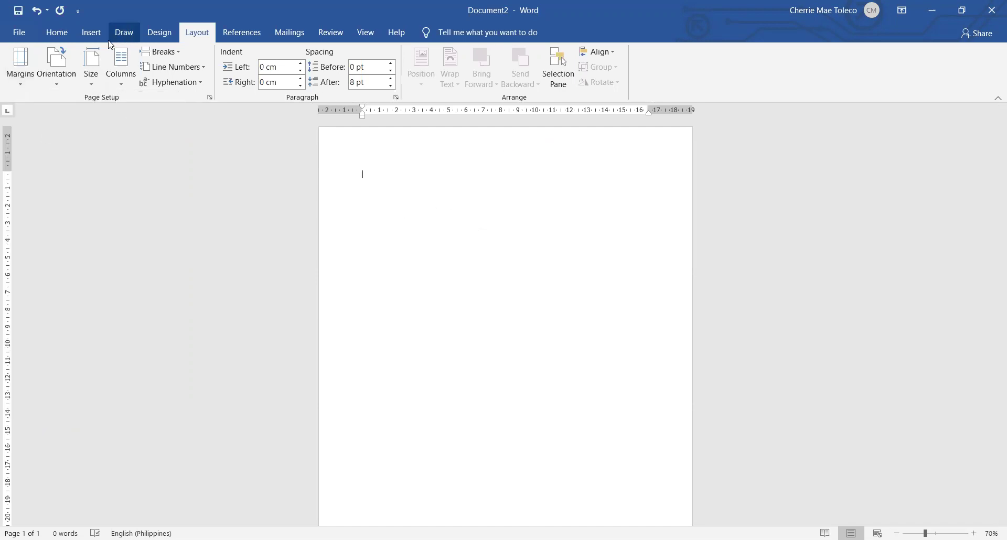
click(56, 34)
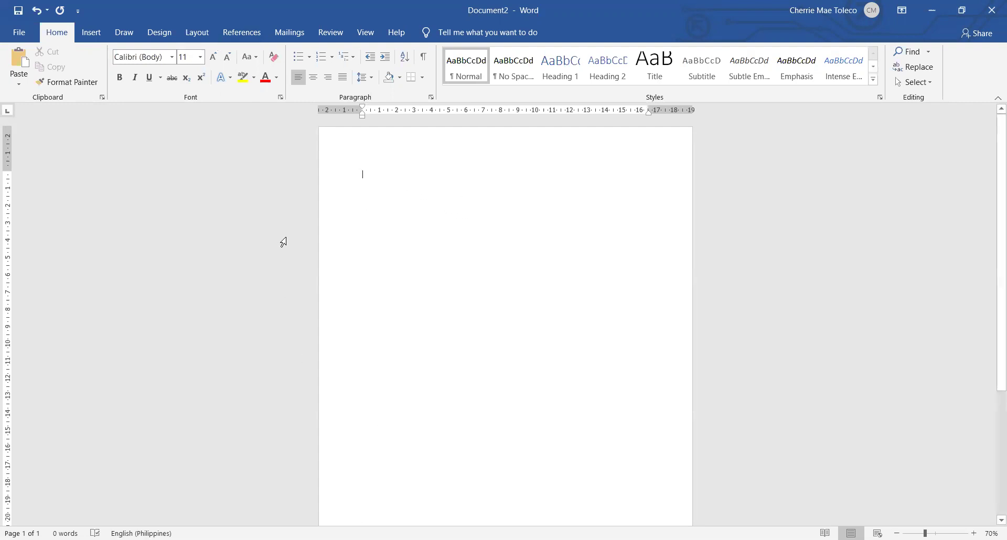
Switch on Continuous line numbering from the Layout tab's Line Numbers list
click(99, 35)
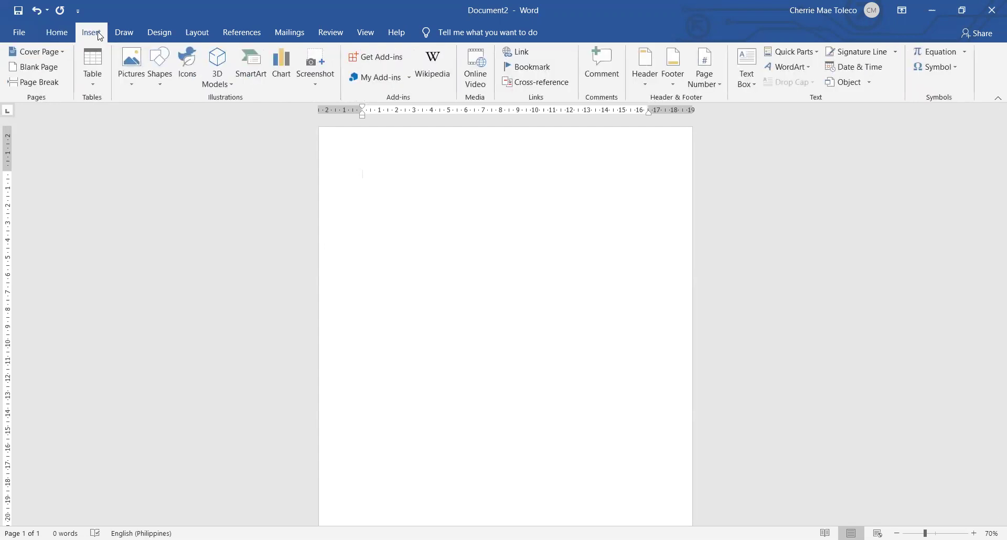
click(200, 38)
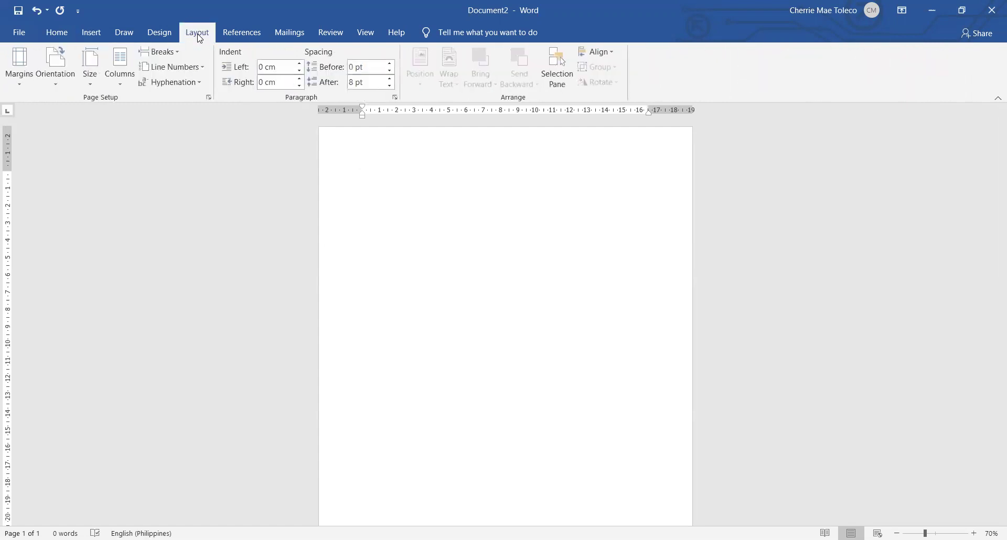
click(180, 68)
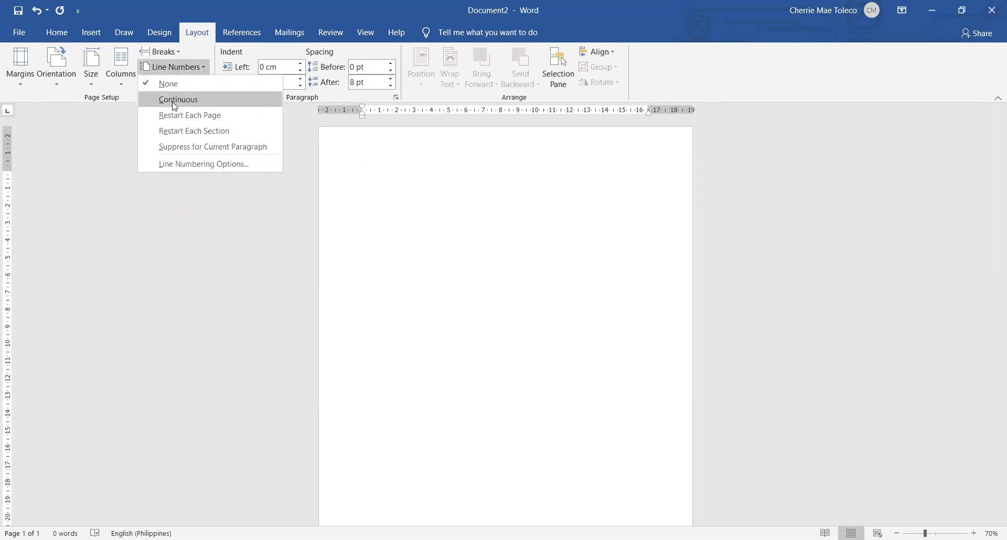
click(174, 100)
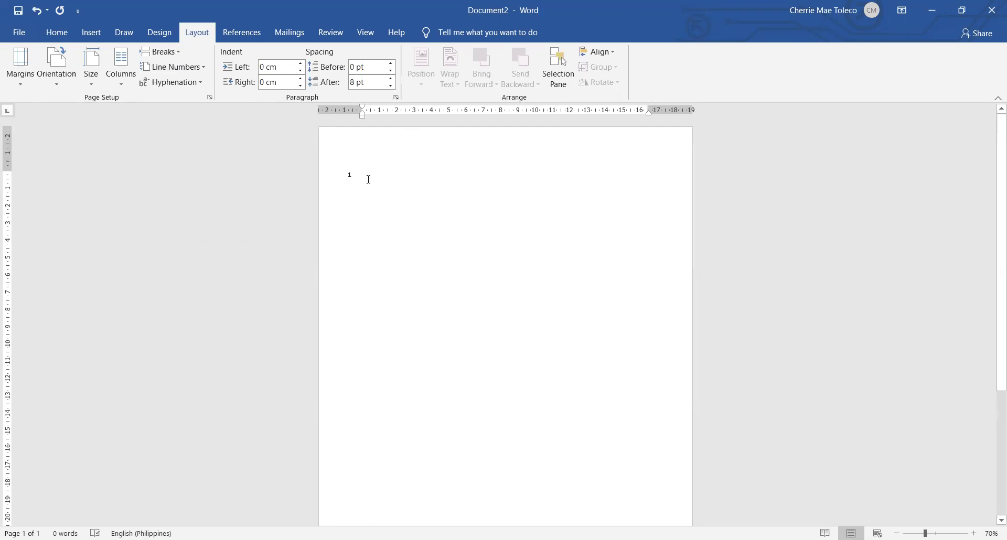
Type 'MINUTES OF THE MEETING' on line 1, centred, in bold Arial 12
key(Tab)
key(Tab)
key(Tab)
key(Tab)
key(Tab)
key(Tab)
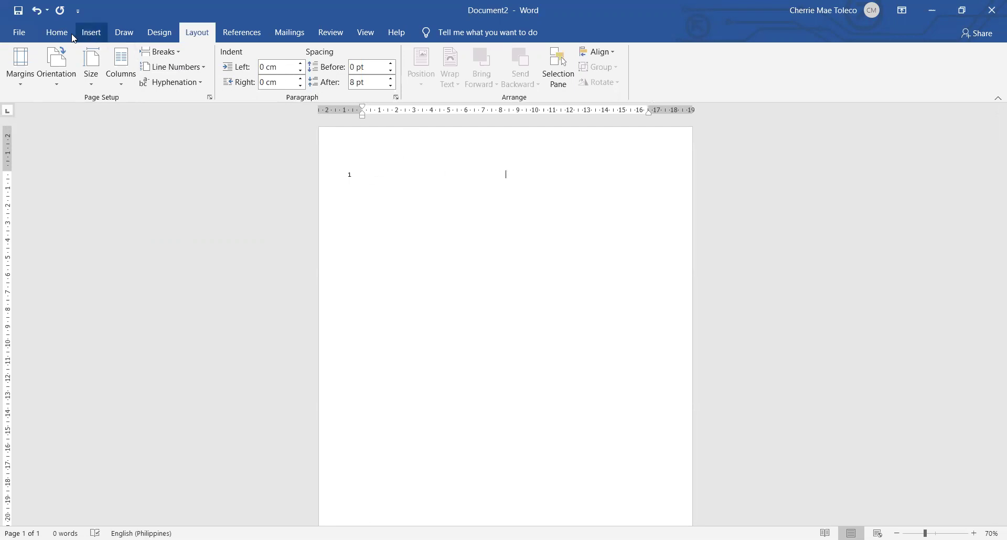
click(65, 36)
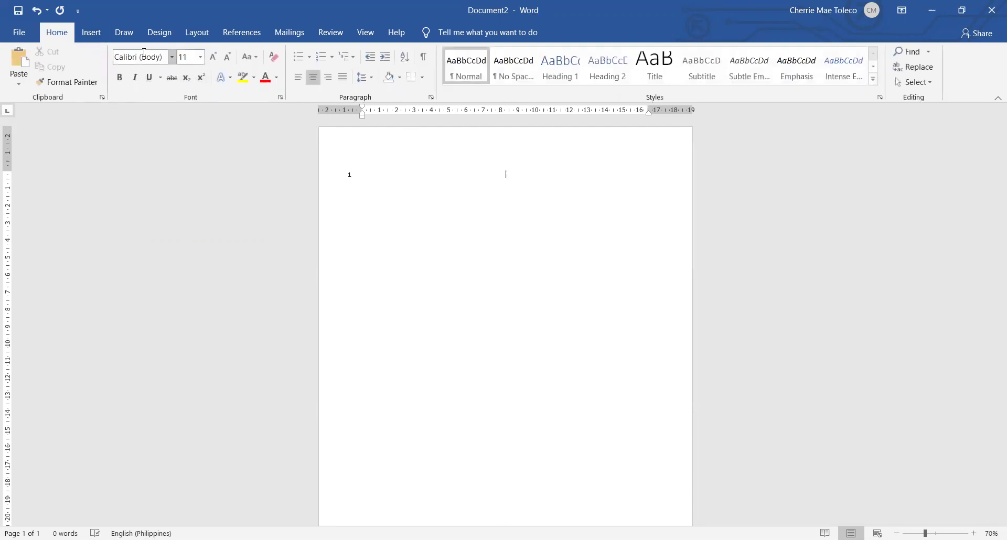
click(171, 57)
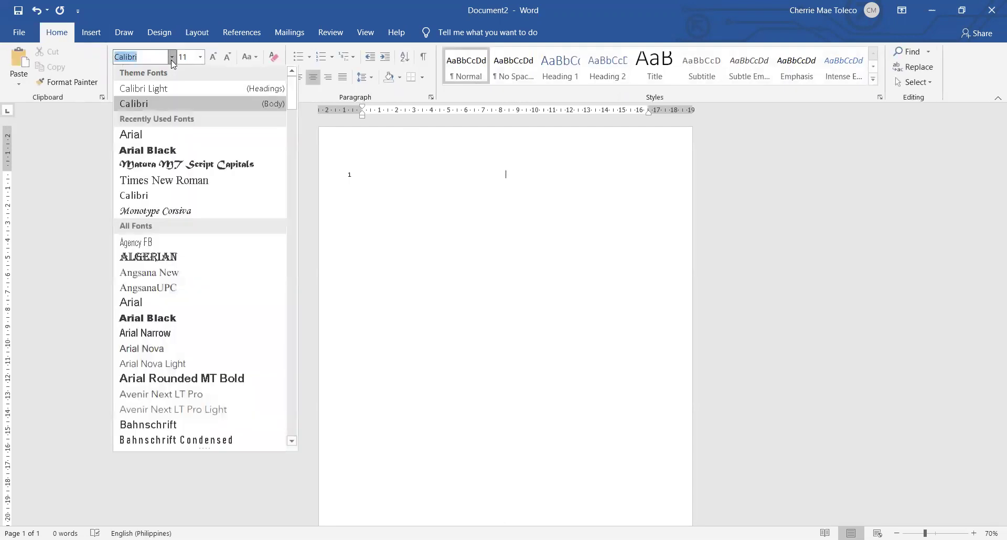
click(164, 138)
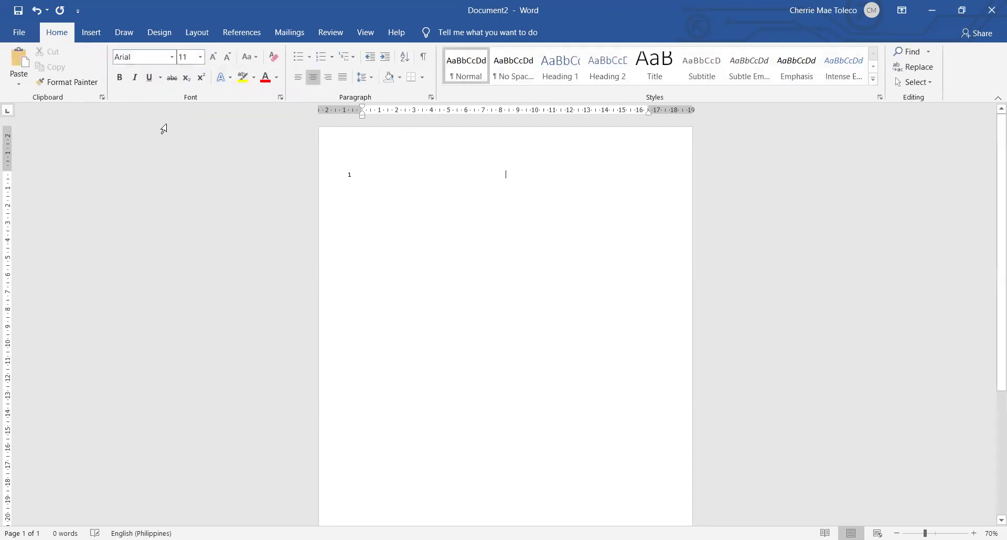
click(214, 62)
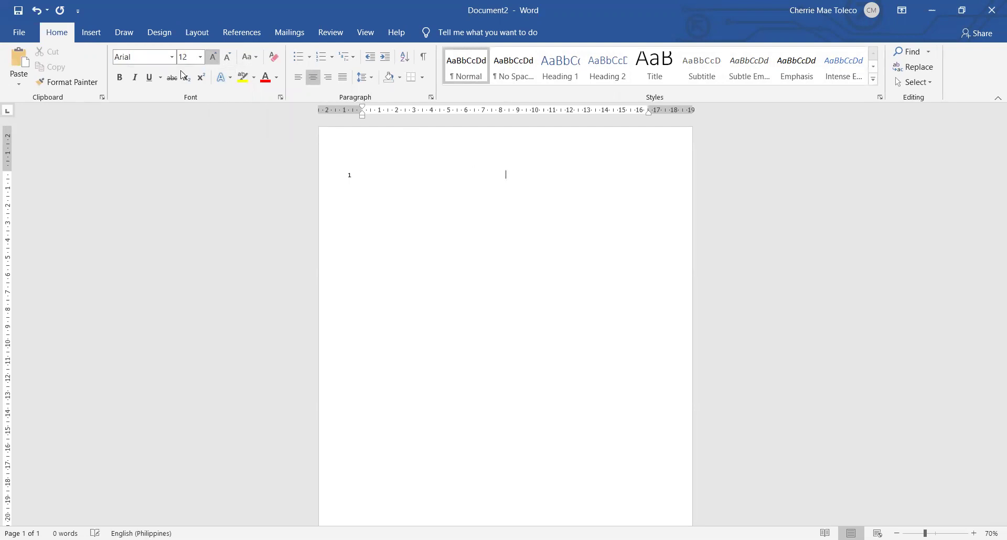
click(121, 78)
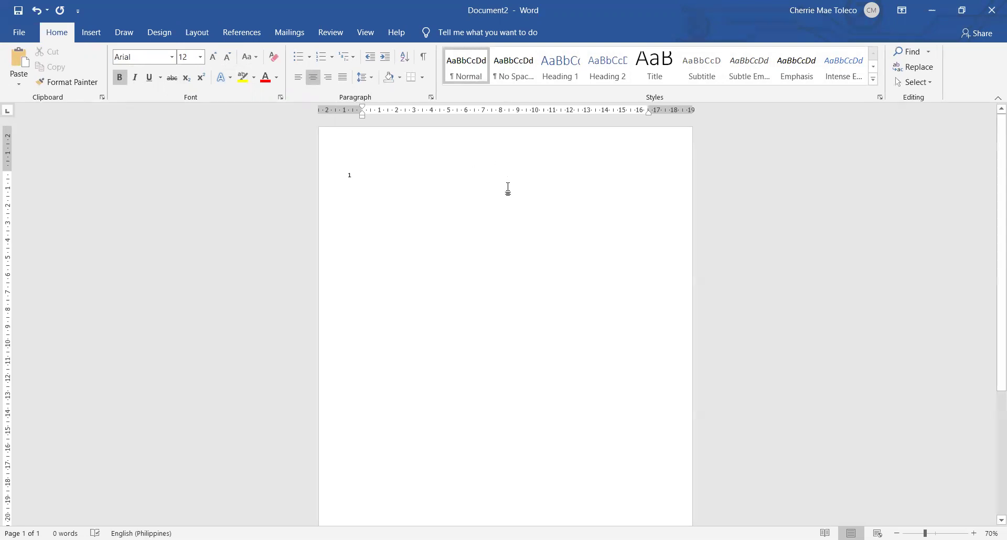
text(MINU)
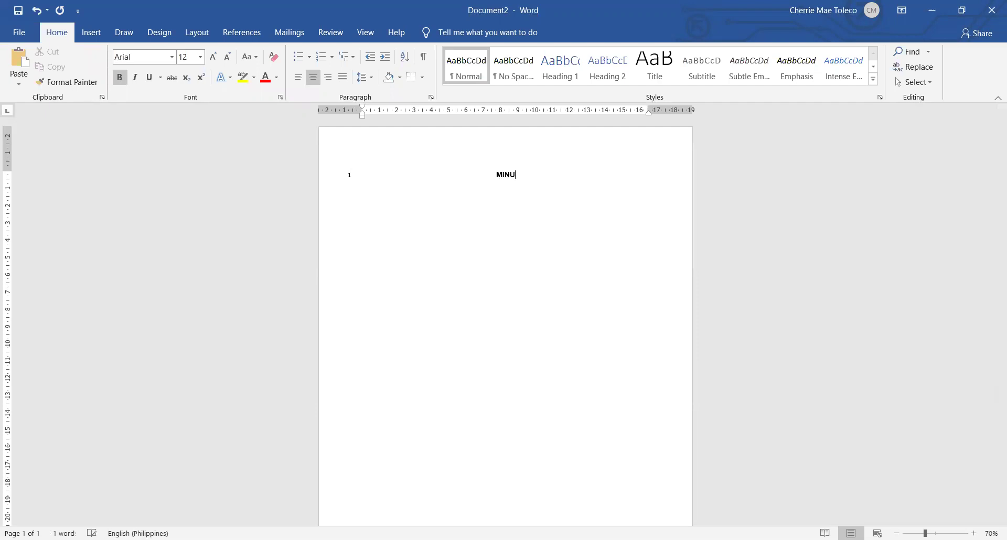
text(TES OF THE MEETING)
scroll(555, 200, up, 5)
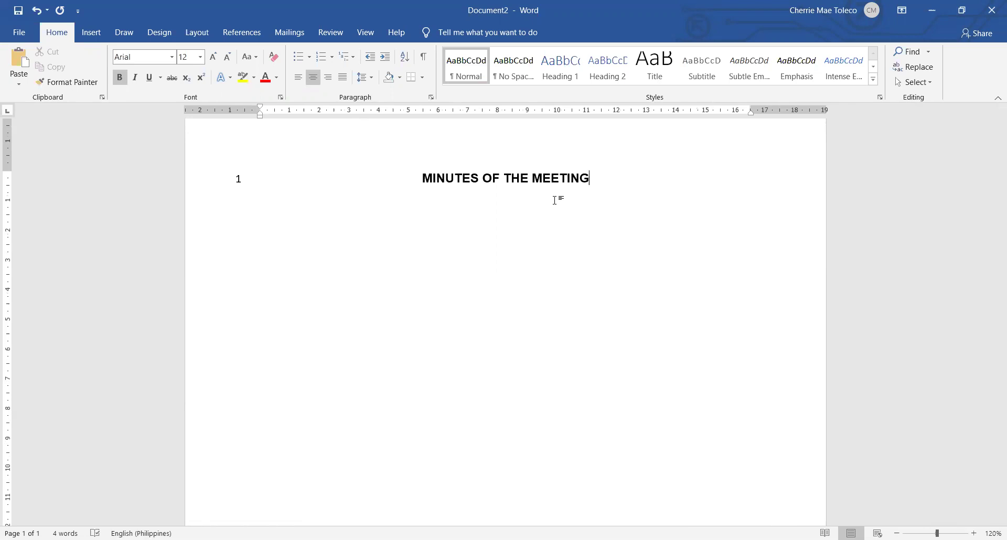
Type the header lines 'Date: November 24, 2020' and 'Venue: CSAV College, Room 101'
key(Return)
key(Return)
text(Date:  Nov)
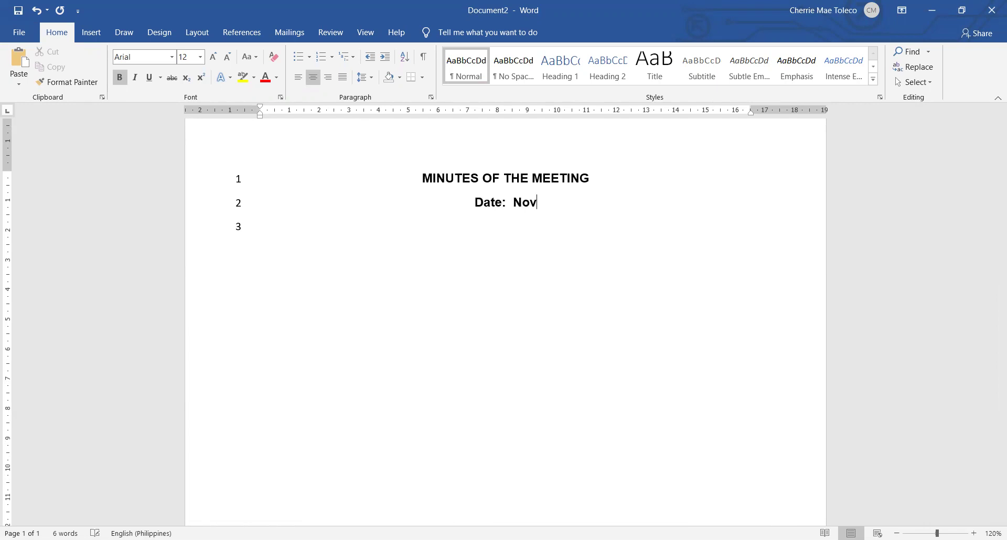
text(ember )
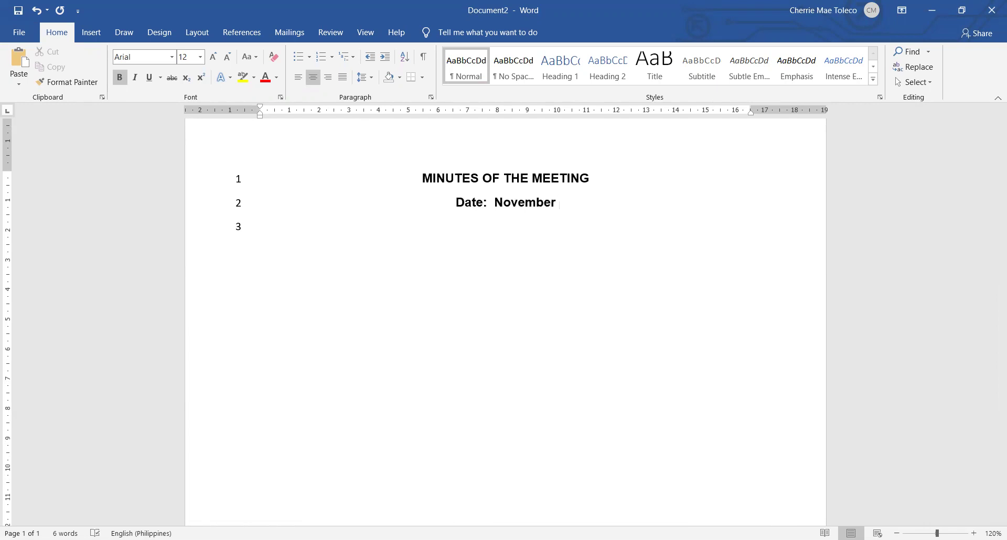
text(24, 2020 )
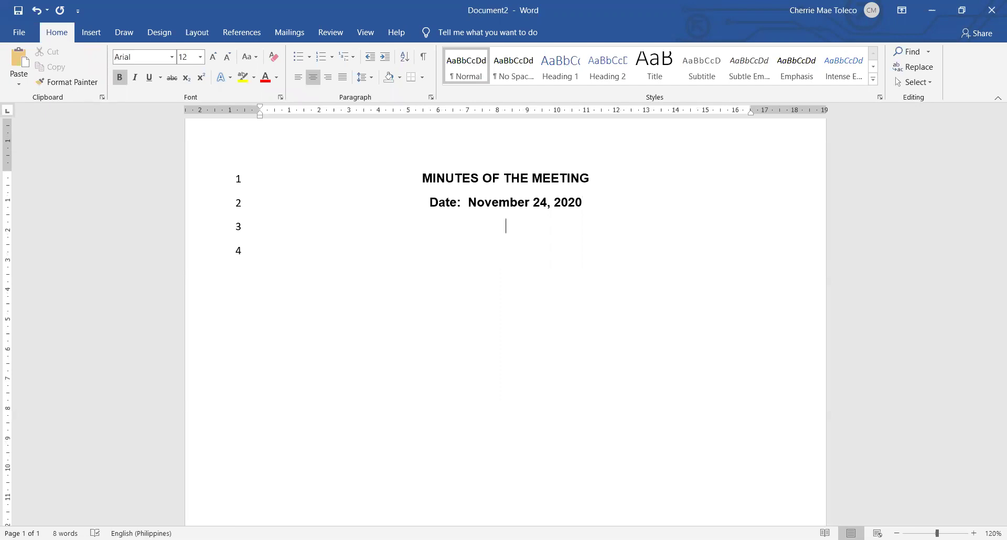
text(Venue:  CSAV )
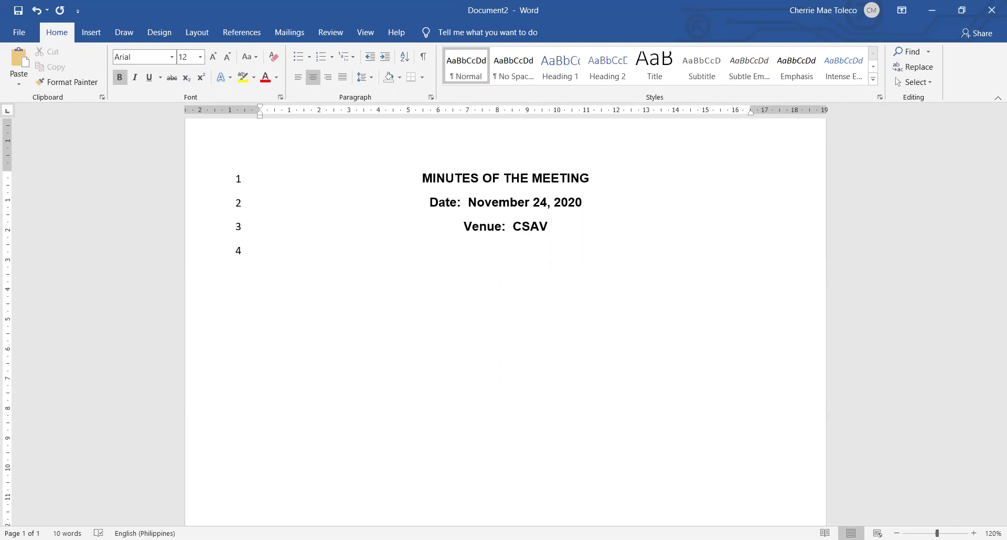
text(College)
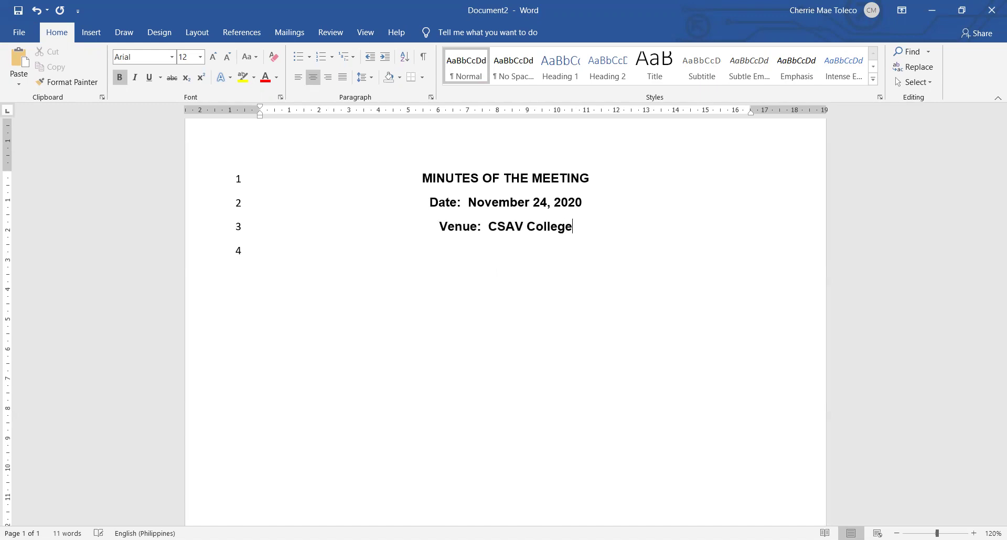
text(, Room )
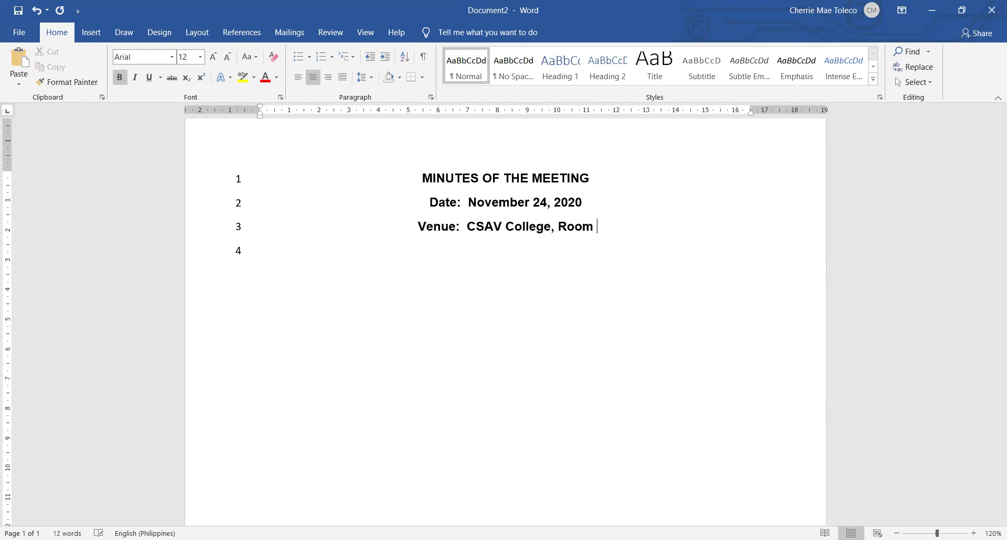
text(101)
Add a blank line, then a left-aligned bold 'Attendance' line below the header
key(Return)
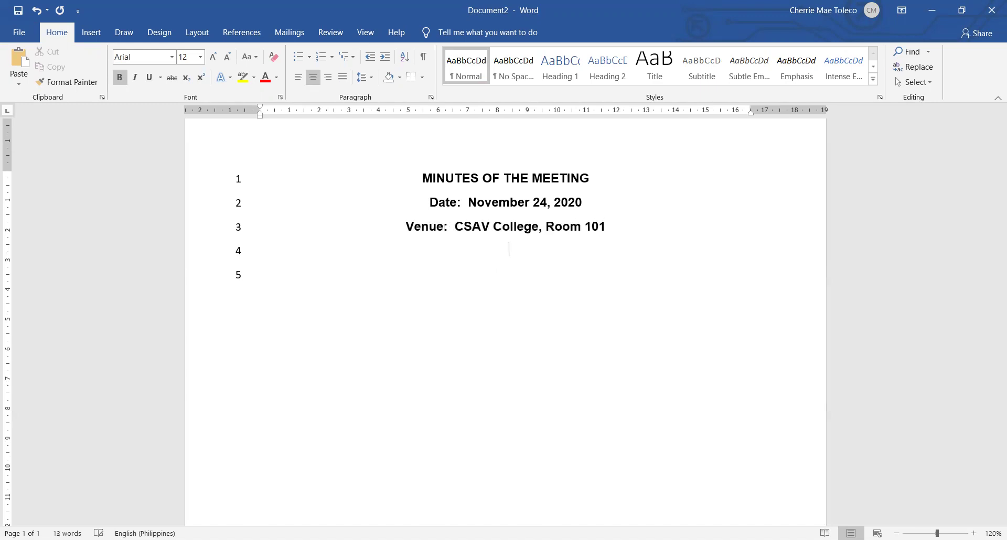
key(Return)
text(J)
key(BackSpace)
key(ctrl+j)
text(Attendac)
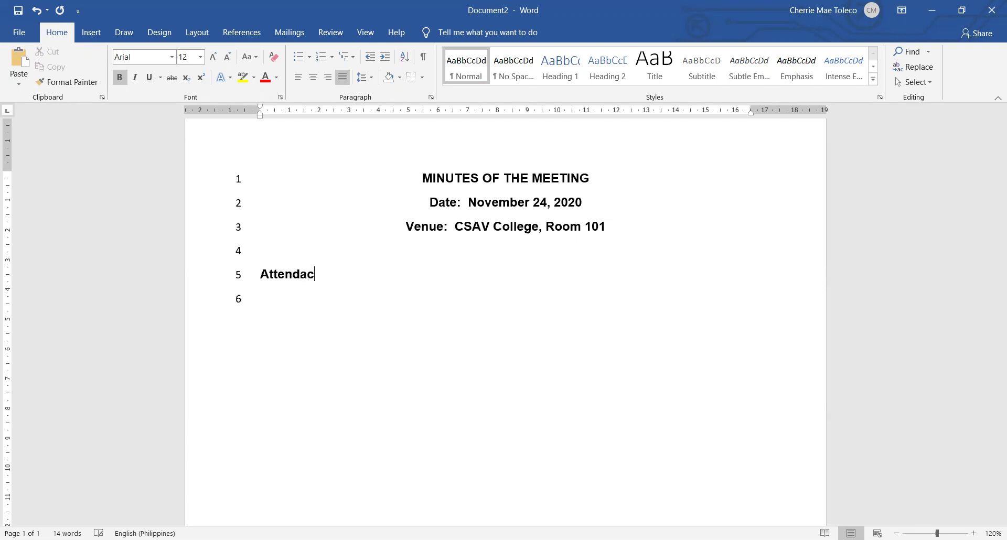
key(BackSpace)
text(nce)
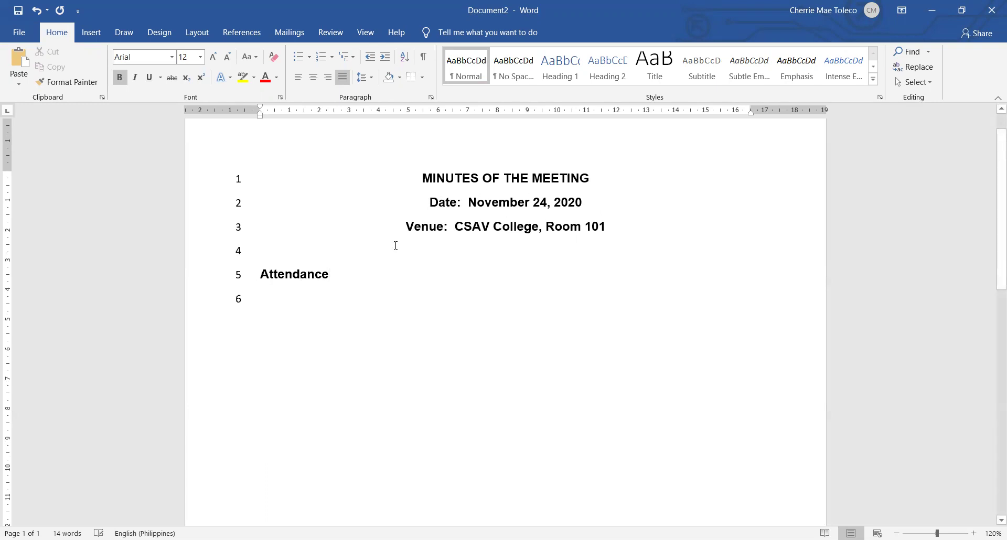
Remove bold from the Date, Venue and Attendance lines, leaving only the title bold
click(431, 204)
shift+click(449, 288)
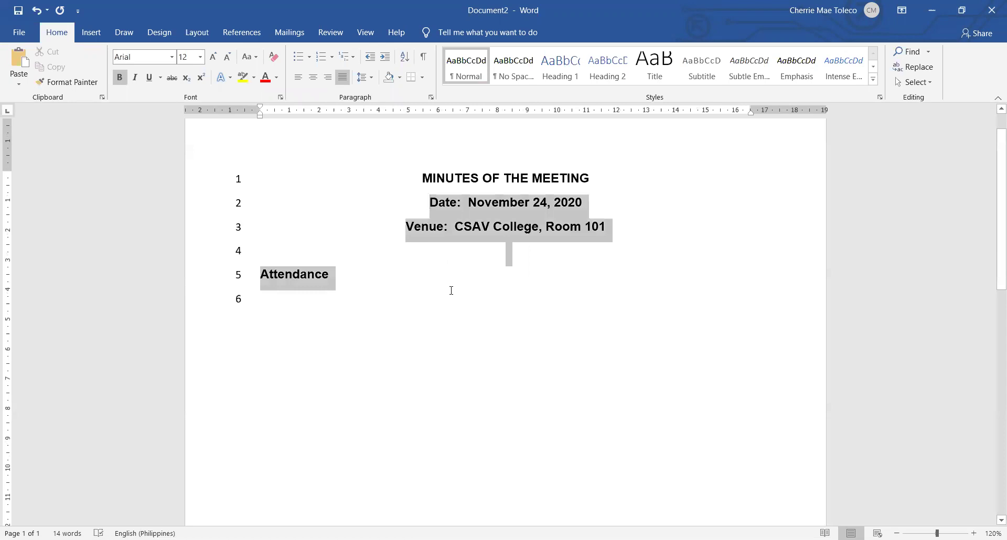
click(120, 78)
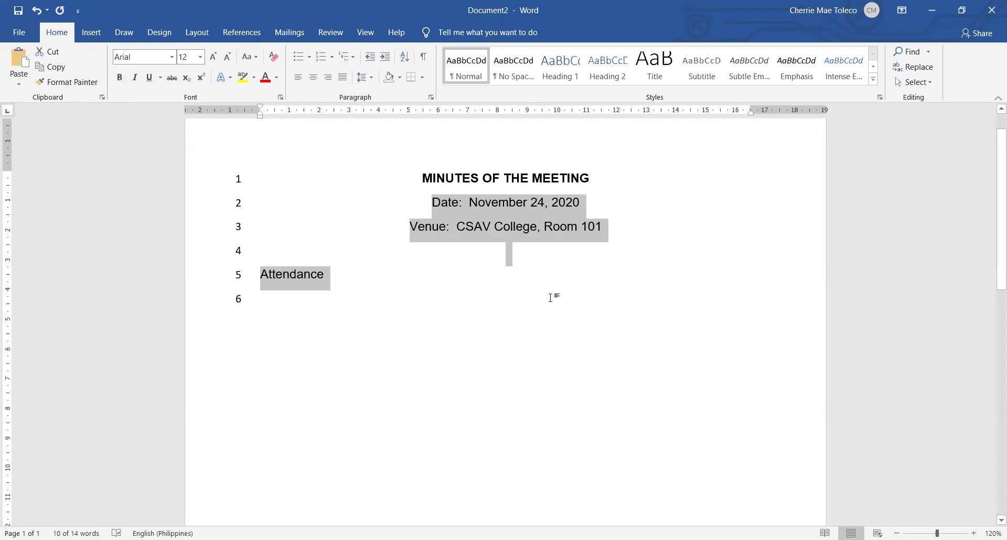
click(540, 290)
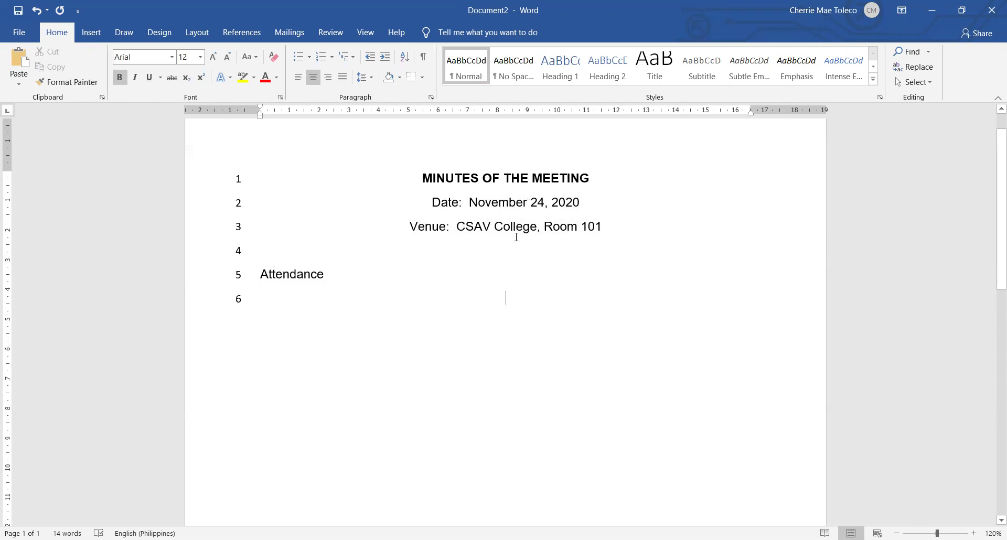
Set Spacing After to 0 pt for the lines from the title through Attendance
drag(422, 176, 470, 306)
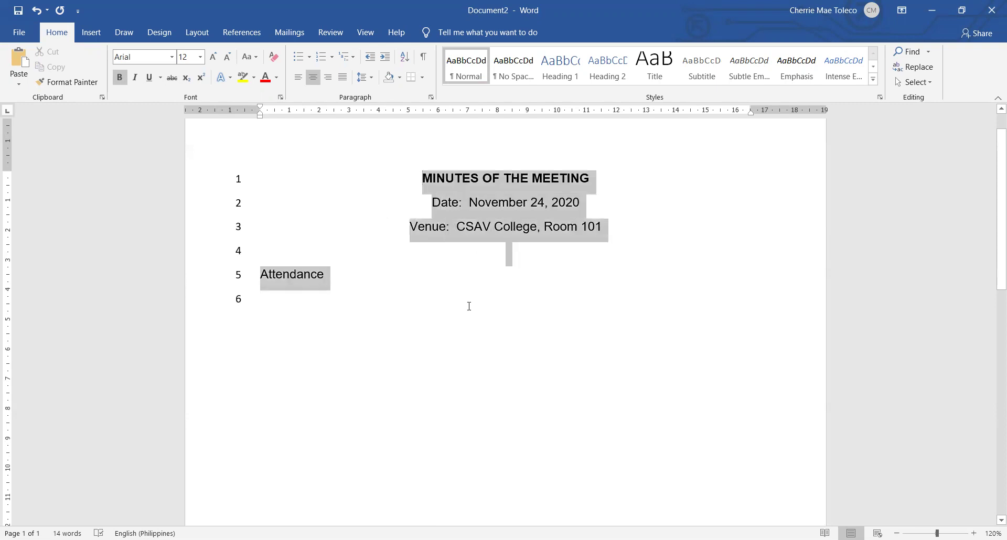
click(206, 34)
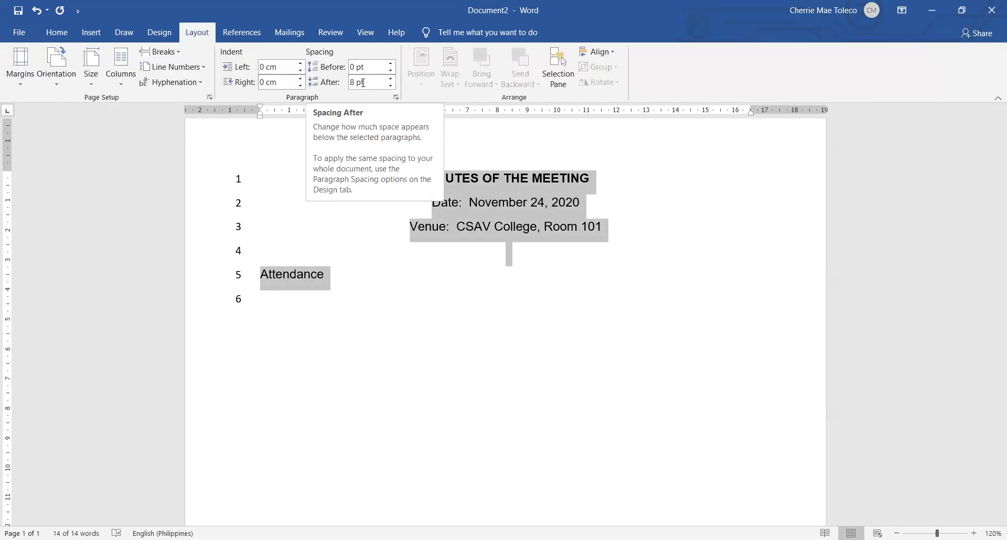
click(391, 85)
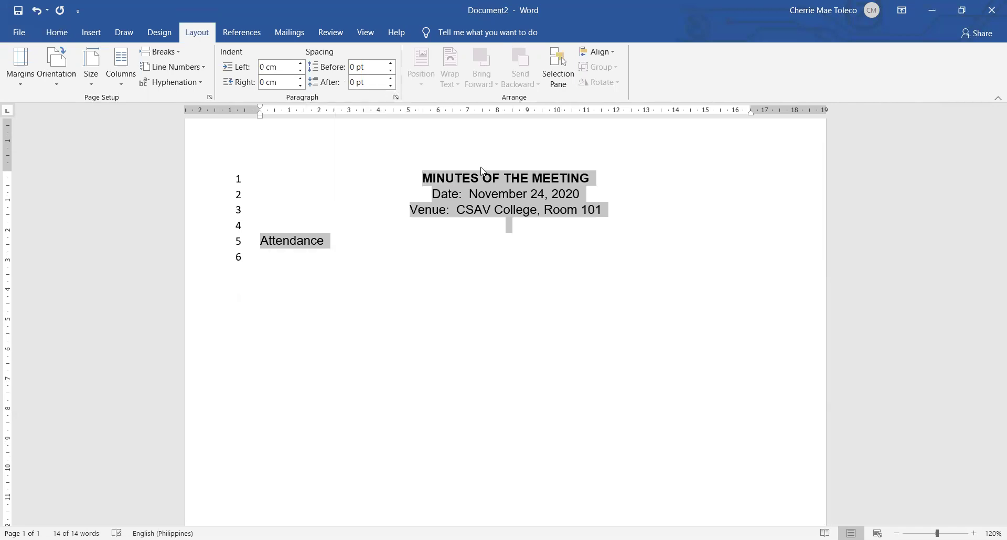
click(546, 249)
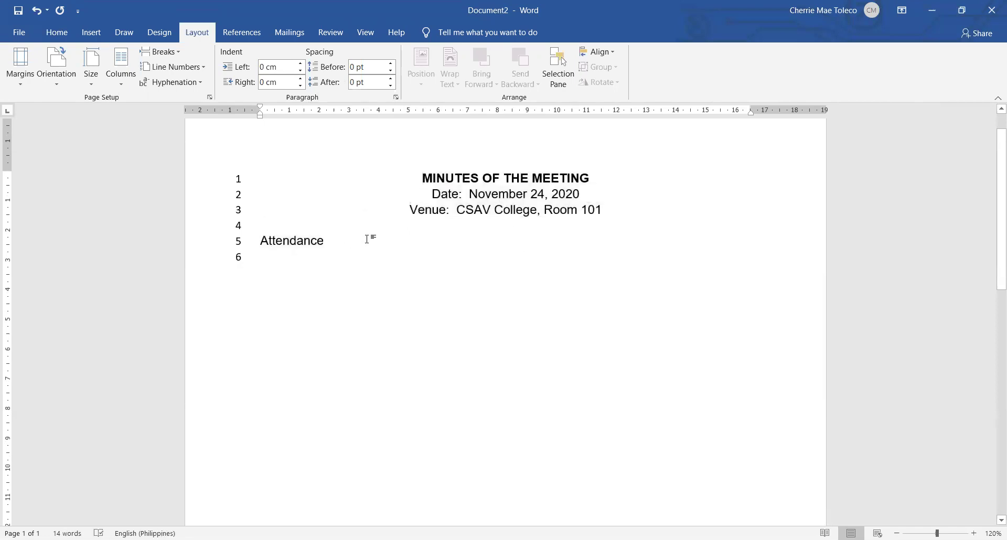
Insert a blank line after Room 101 and change the label to 'Attendance:'
click(659, 210)
key(Return)
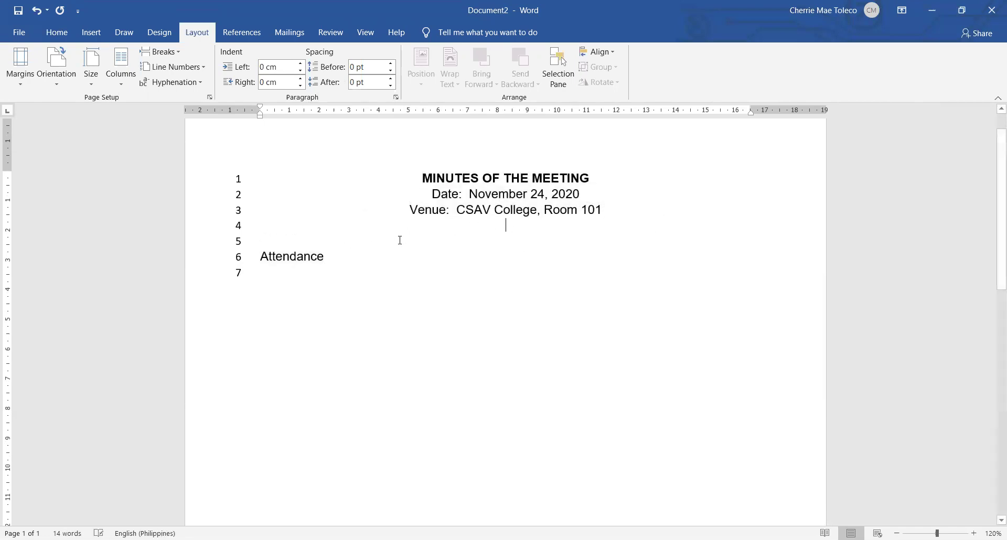
click(370, 255)
text(:)
key(Return)
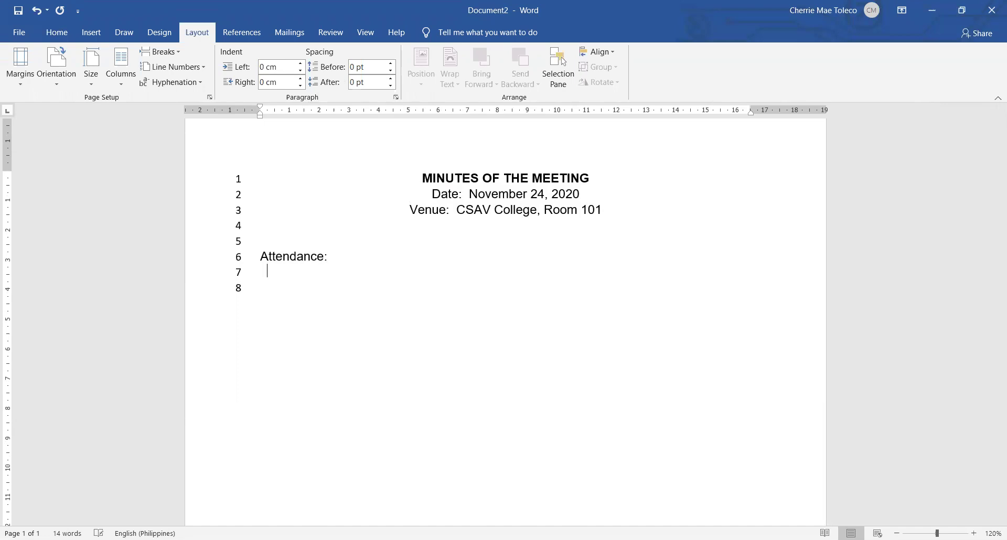
key(Return)
Enter the four attendees' names on separate lines and bold the 'Attendance:' label
text(Ma'am Garceniego)
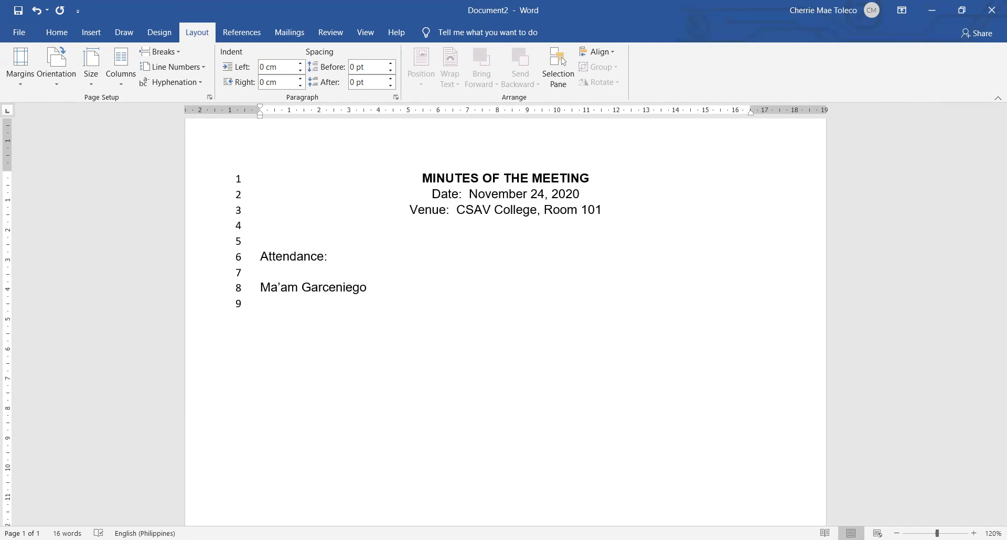
key(Return)
text(Maa)
key(BackSpace)
text('am)
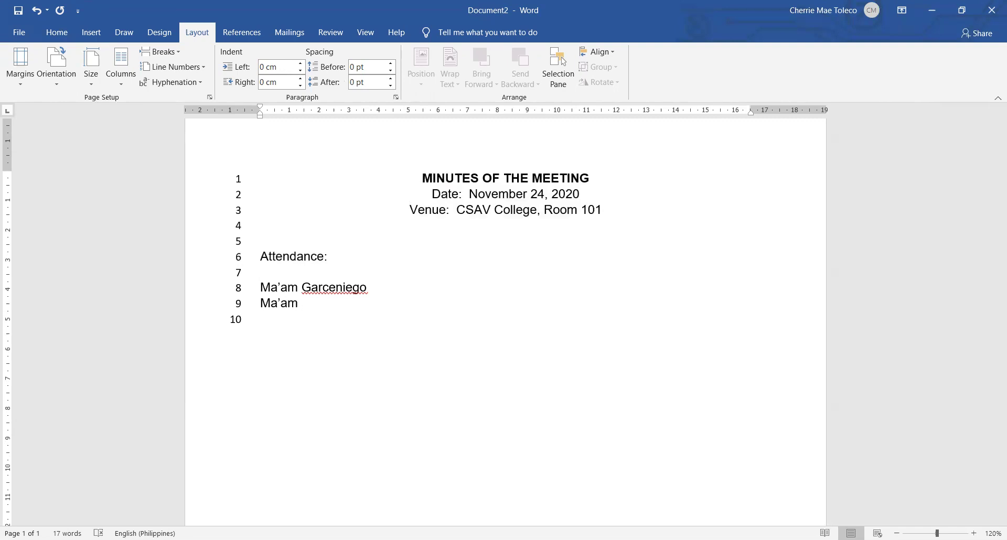
text( Efondo)
key(Return)
text(S)
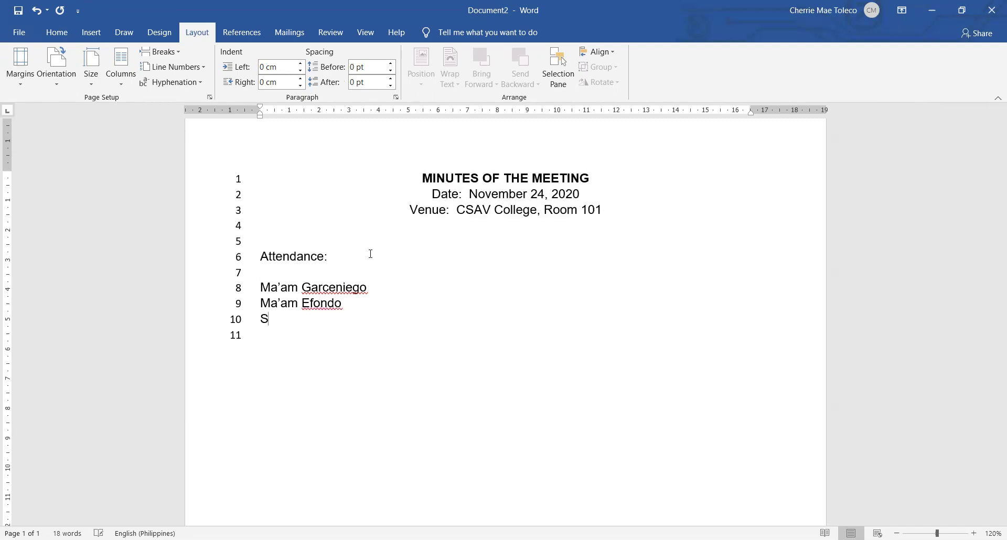
text(ir Dela Cerna)
key(Return)
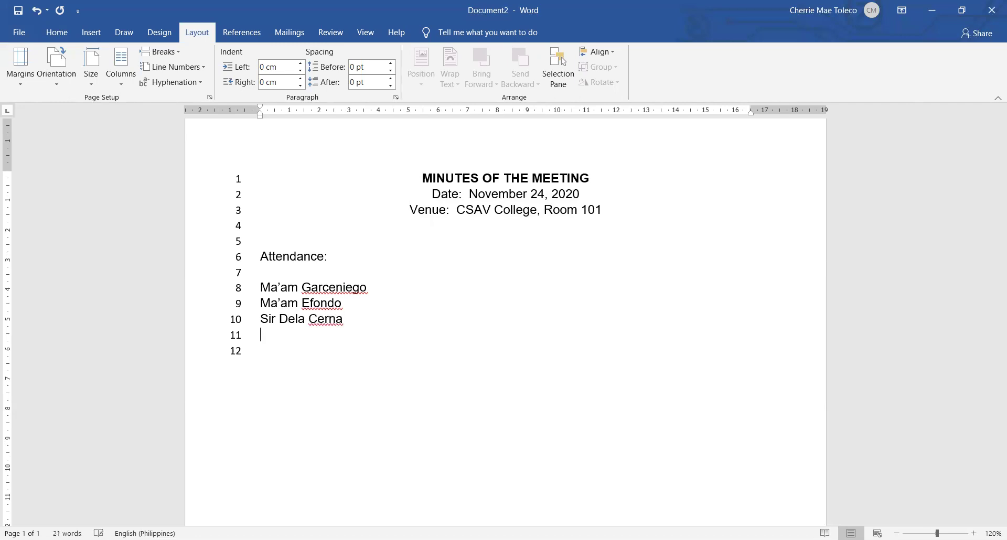
text(Sir Revilla)
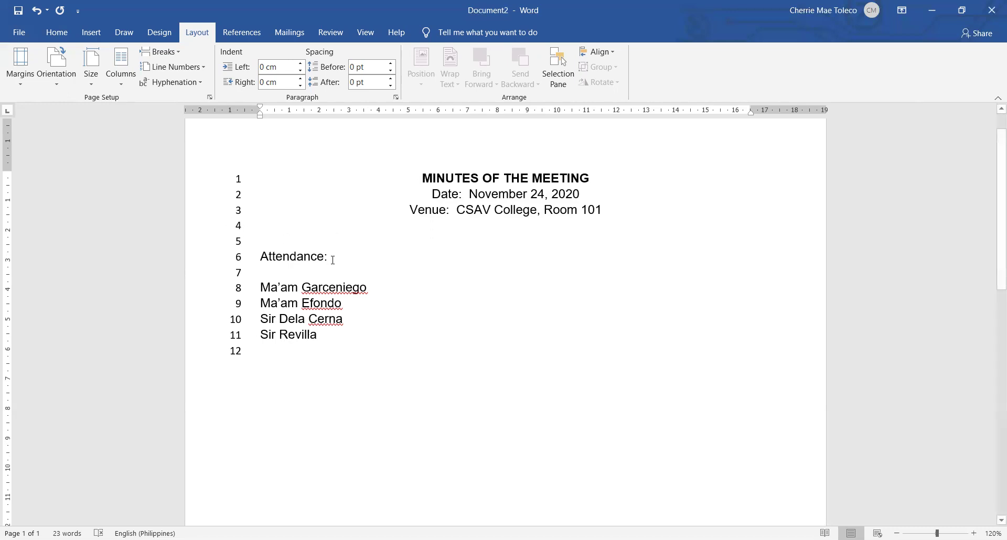
drag(330, 259, 253, 251)
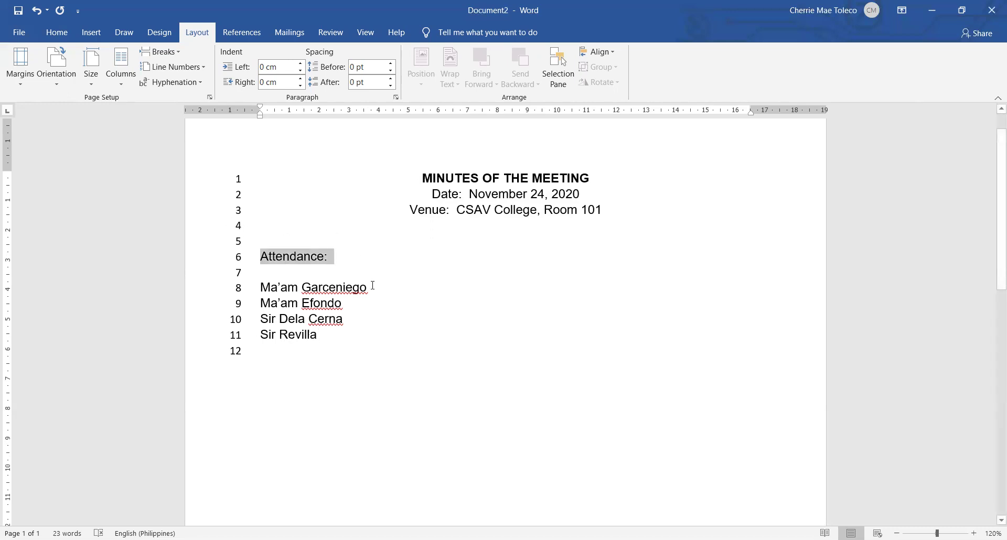
key(ctrl+b)
Add an 'Agenda:' label with items 'Call to Order' and 'Reading of the Previous Minutes'
click(333, 334)
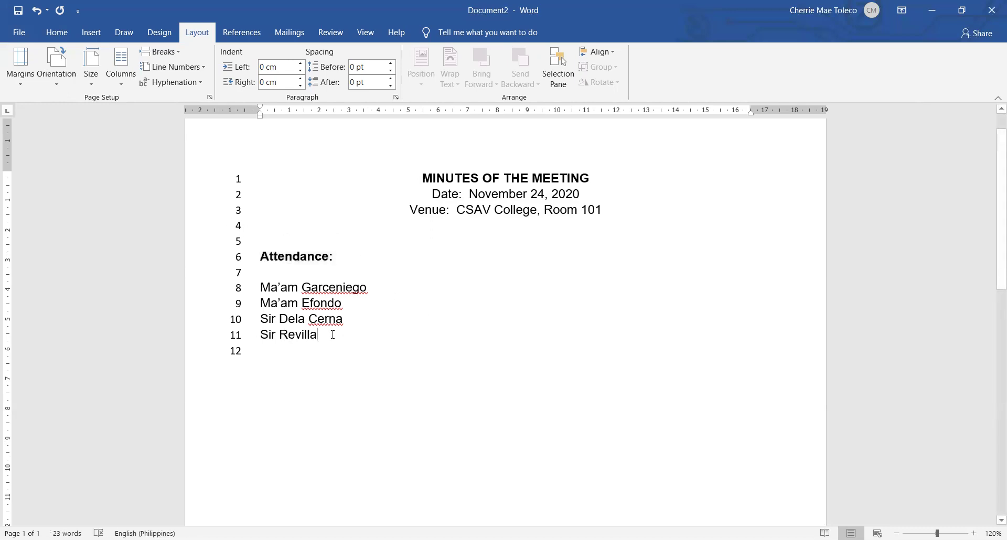
key(Return)
key(Return)
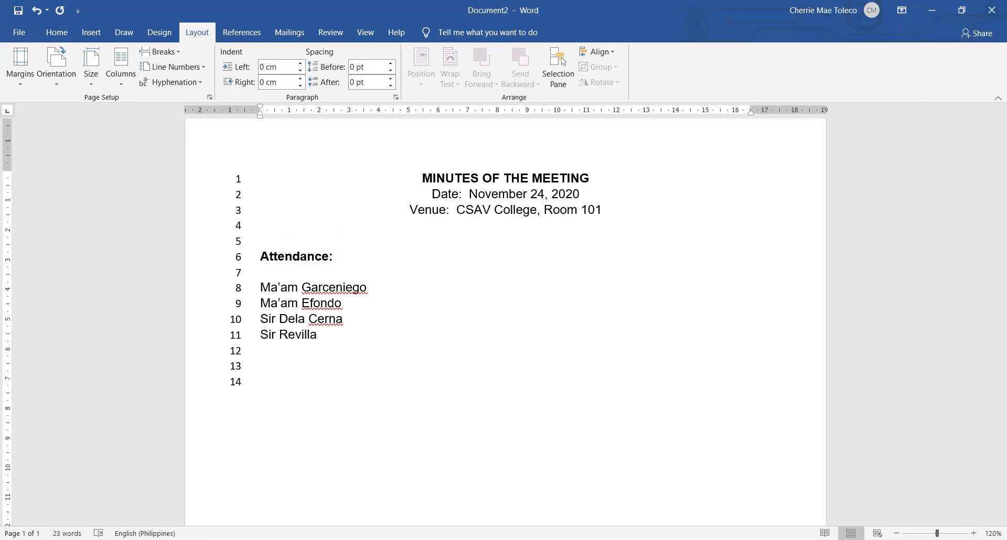
text(Agenda:)
key(Return)
key(Return)
text(1. )
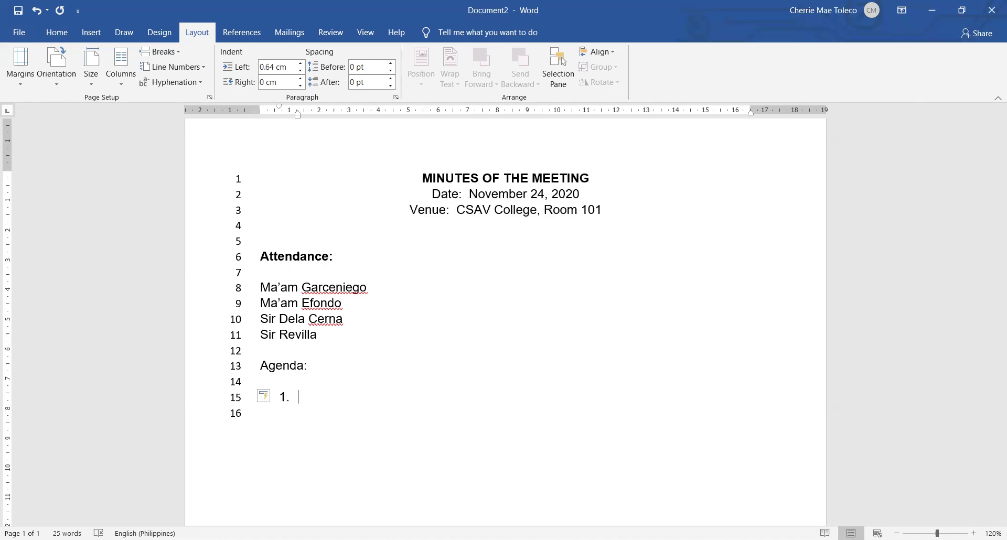
text(Call to Order)
key(Return)
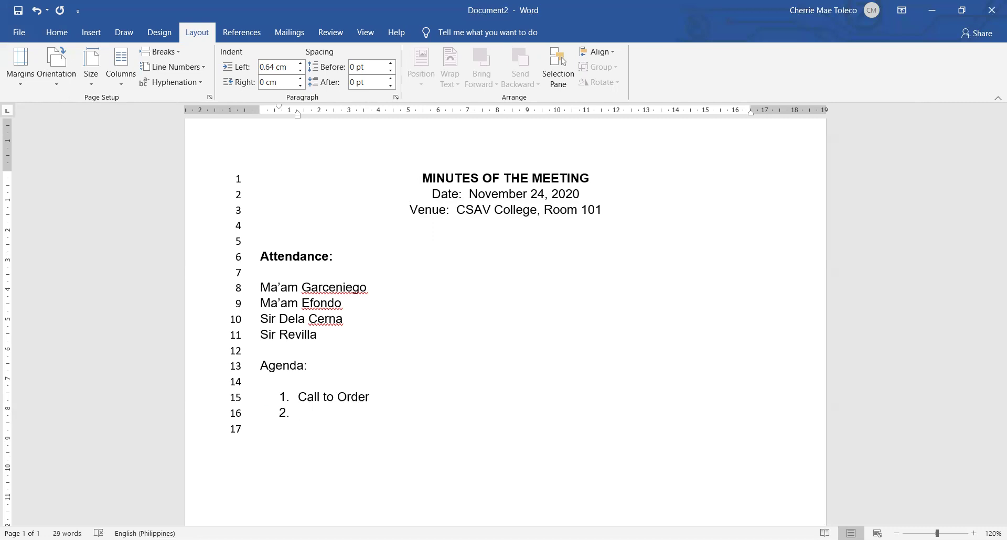
text(Reading of the Previous Mi)
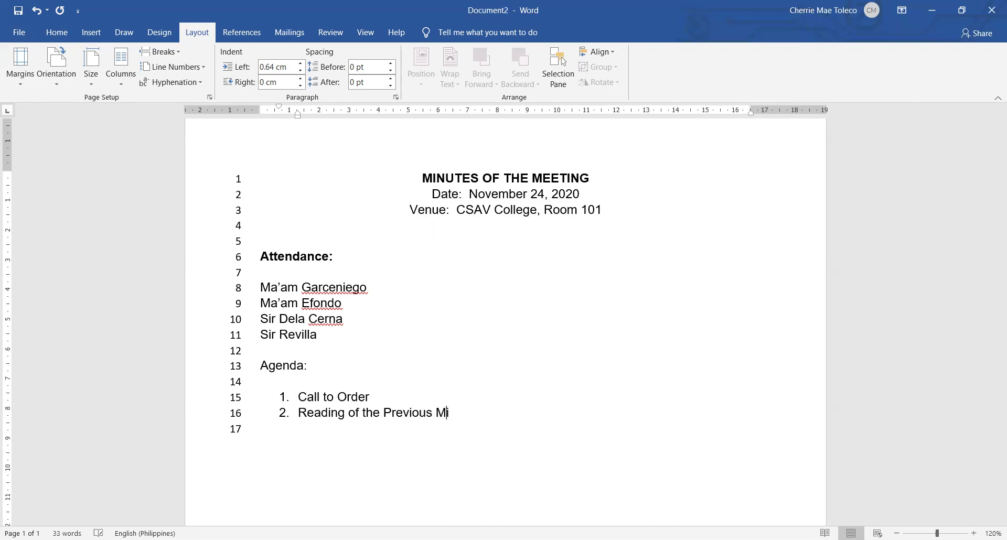
text(nutes)
Add items Business Matters, Report of the Treasurer, Others Matters and Adjournment, then end the list
key(Return)
text(Busine)
key(BackSpace)
key(BackSpace)
key(BackSpace)
key(BackSpace)
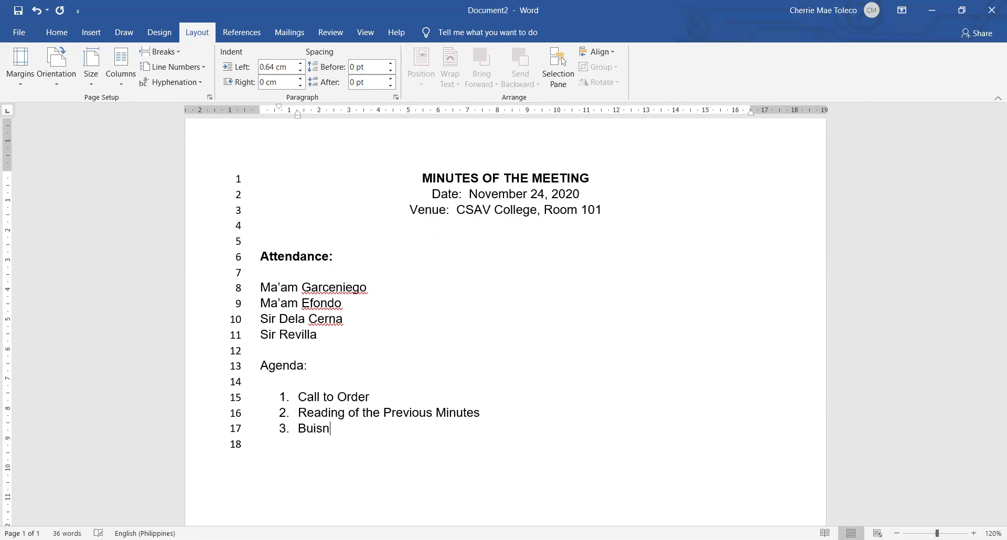
key(BackSpace)
text(usiness Matters)
key(Return)
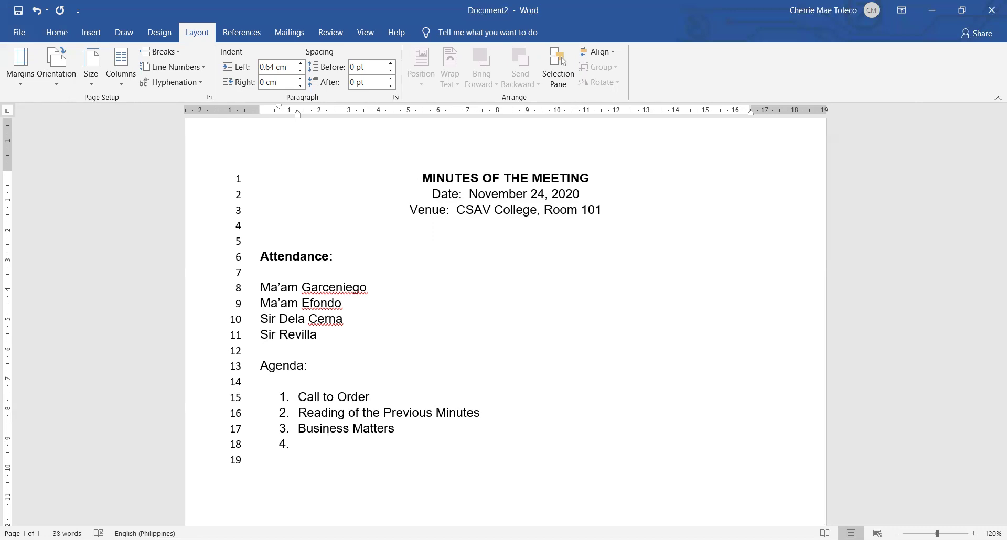
text(Report of the Treasur)
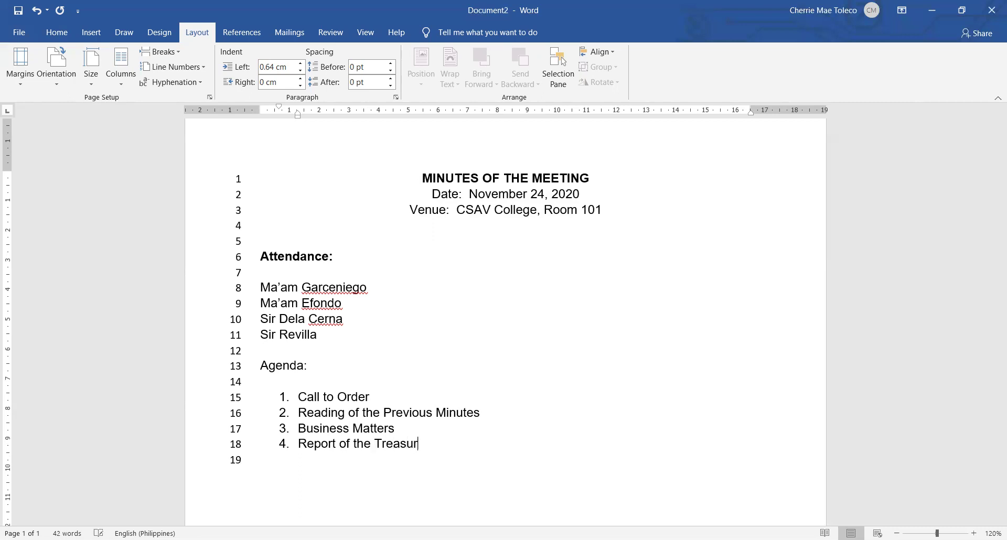
text(er)
key(Return)
text(Others Matters)
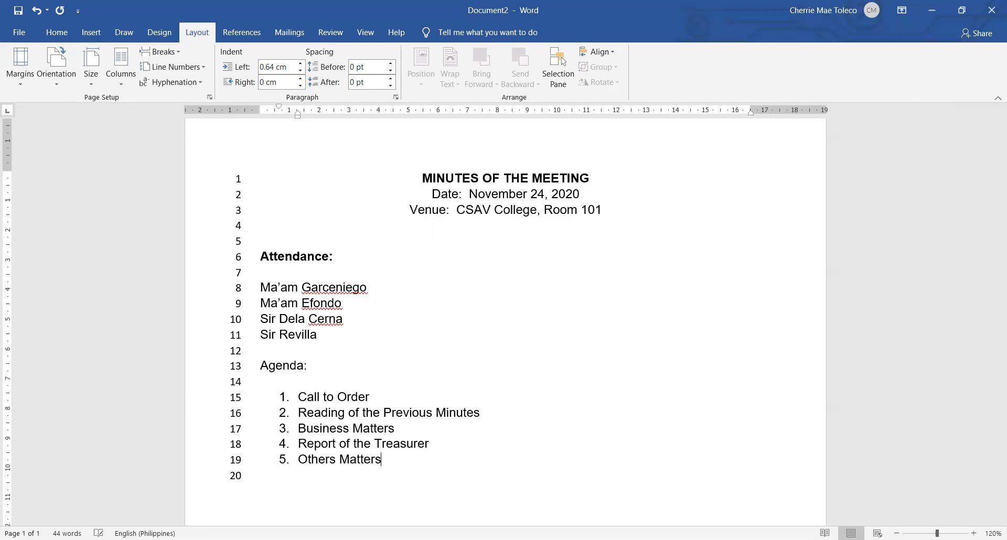
key(Return)
text(Adjournment)
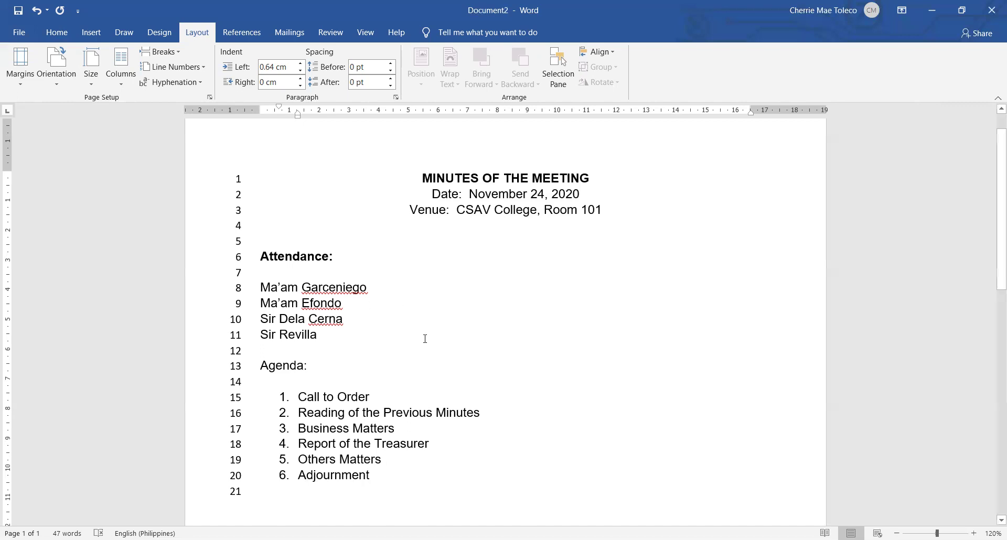
key(Return)
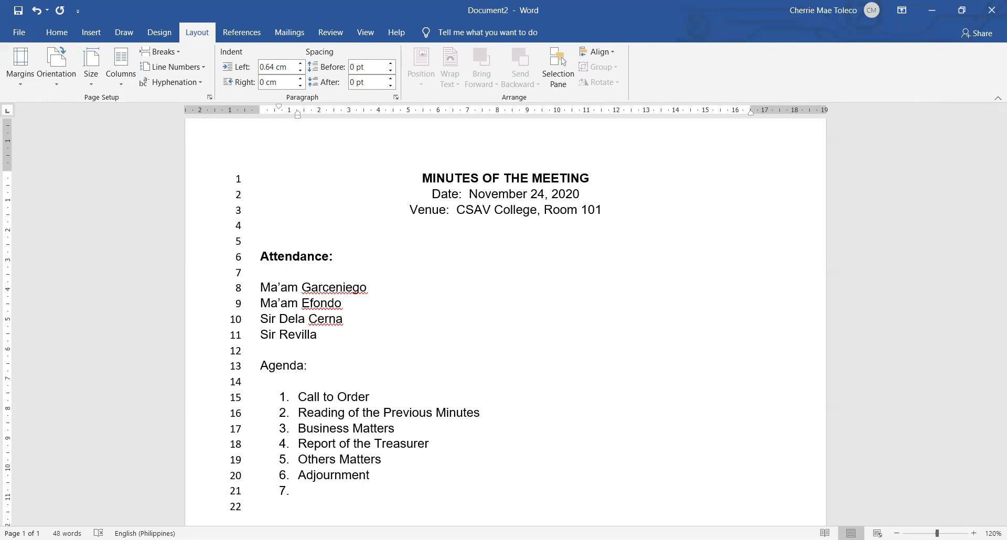
key(Return)
key(Return)
Type 'Business Matter' below the agenda list and start a new empty line
text(Busi)
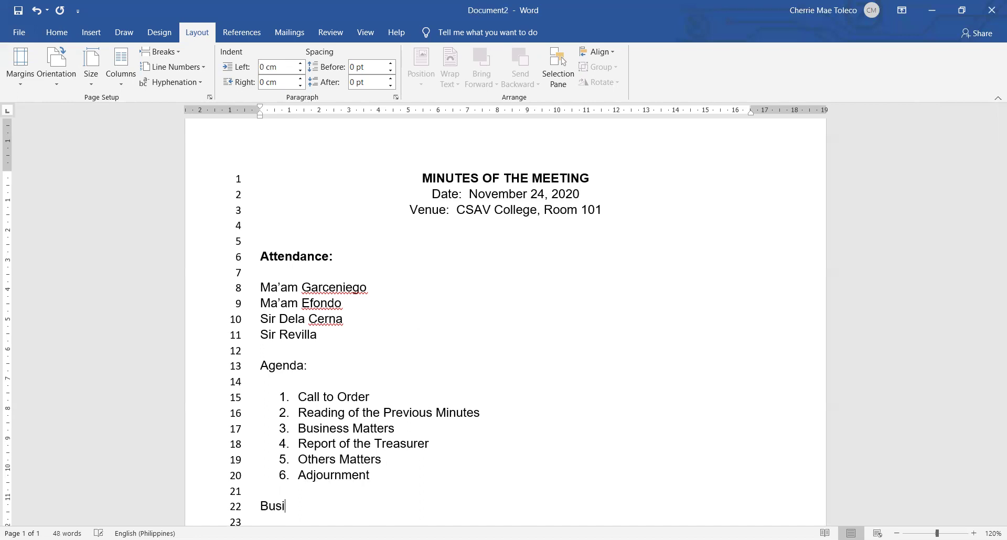
text(ness Matter)
key(Return)
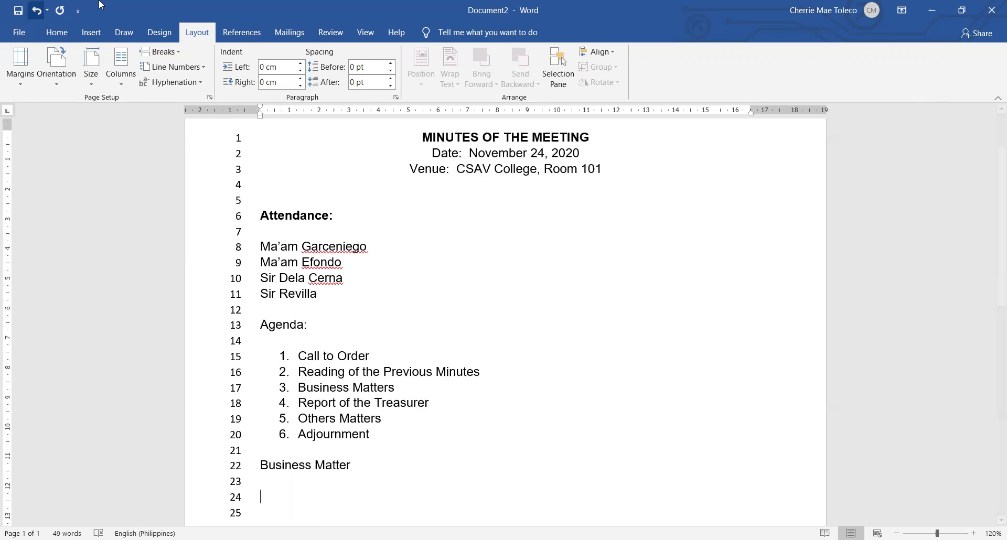
scroll(467, 336, up, 2)
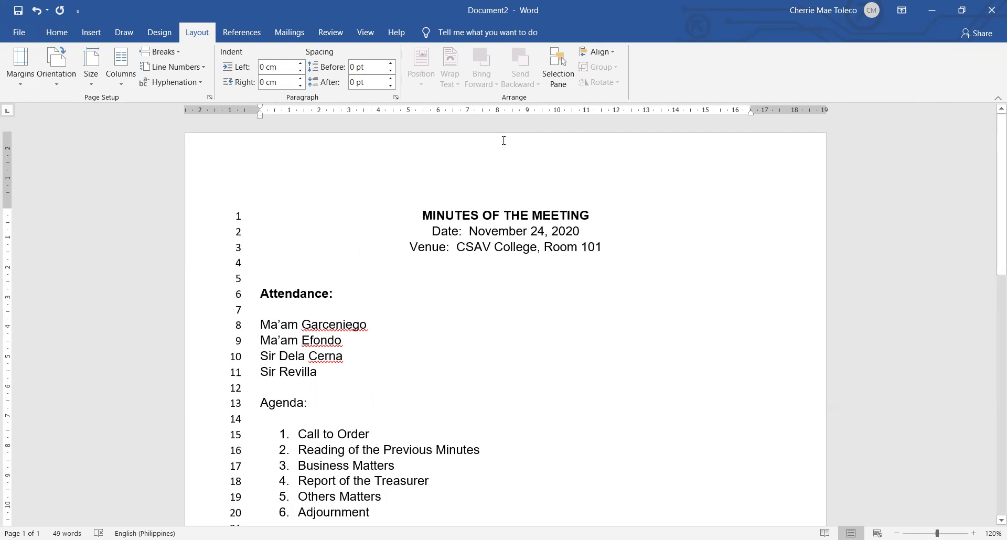
Draw a small rectangle in the page header and fill it with the CSAV LOGO 1 picture
double_click(497, 143)
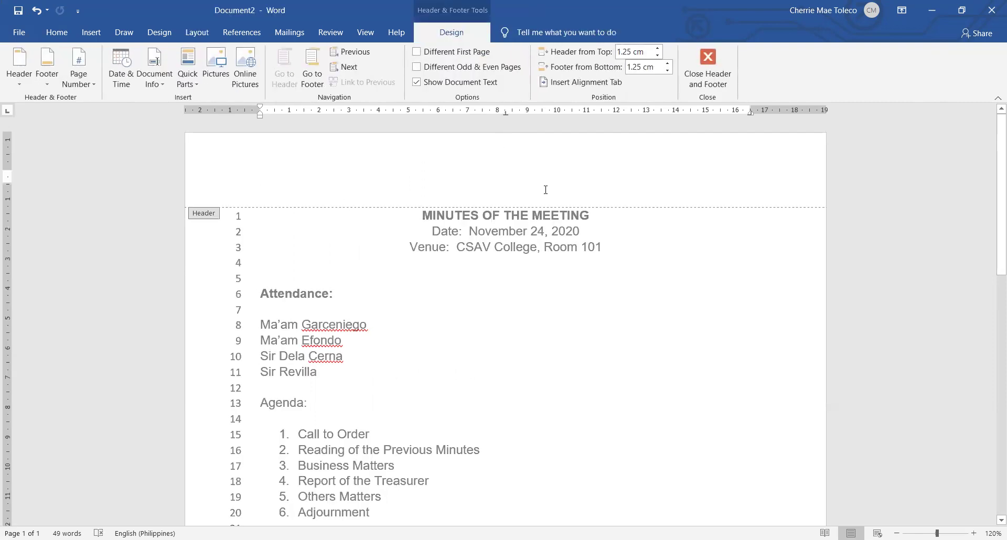
click(90, 37)
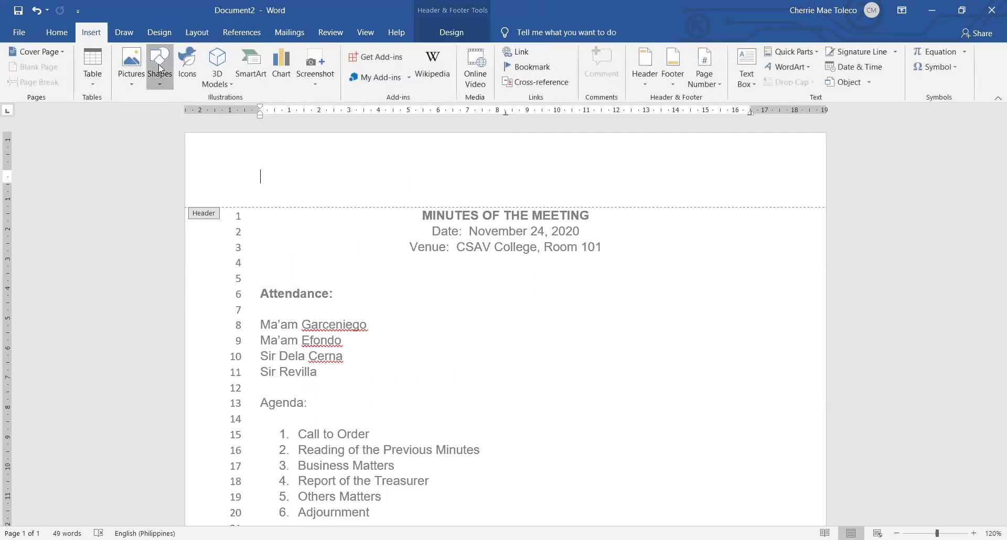
click(297, 155)
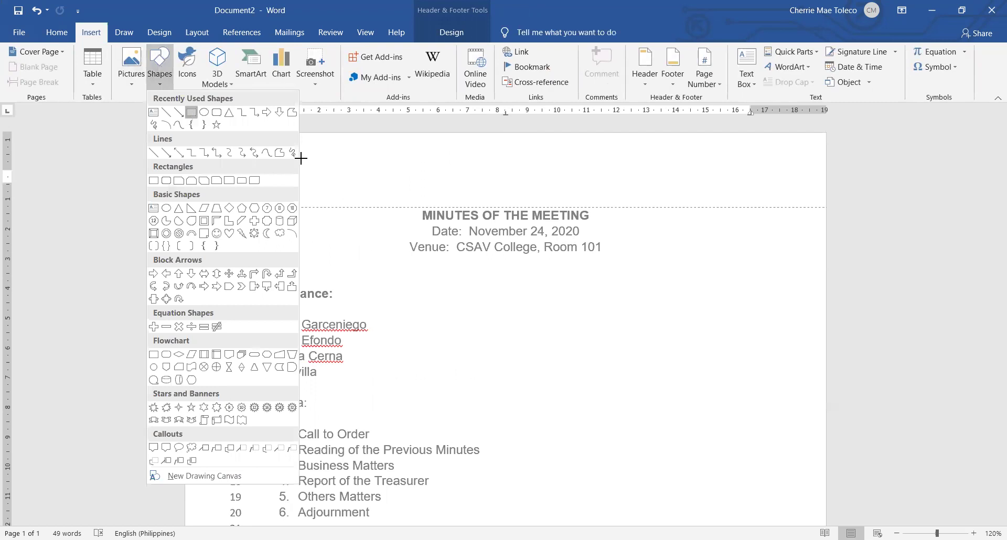
drag(270, 147, 317, 194)
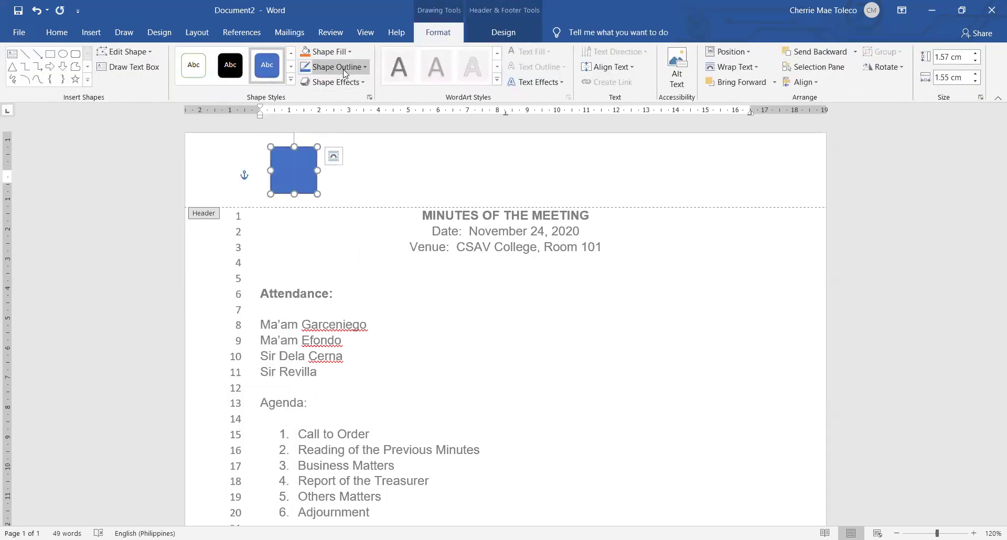
click(345, 73)
click(344, 181)
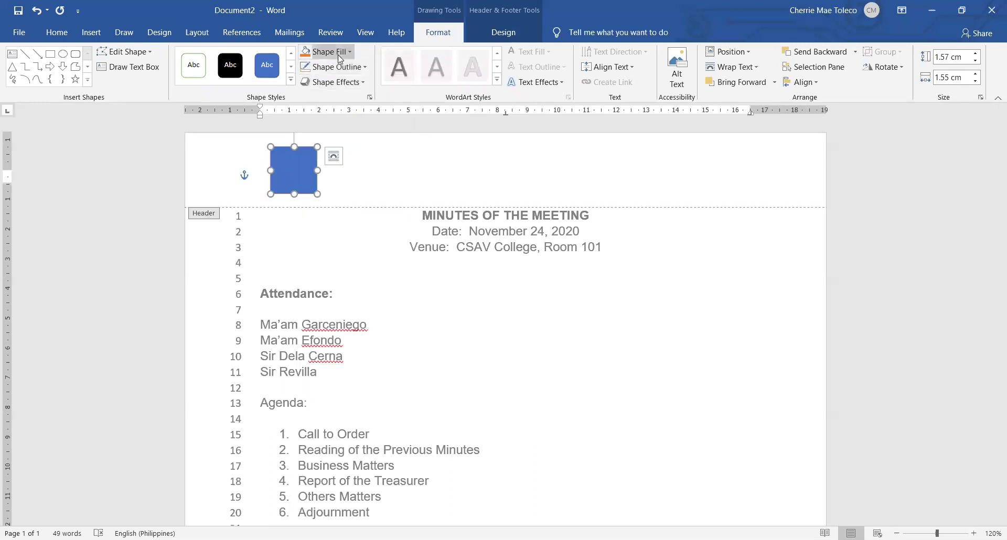
click(338, 56)
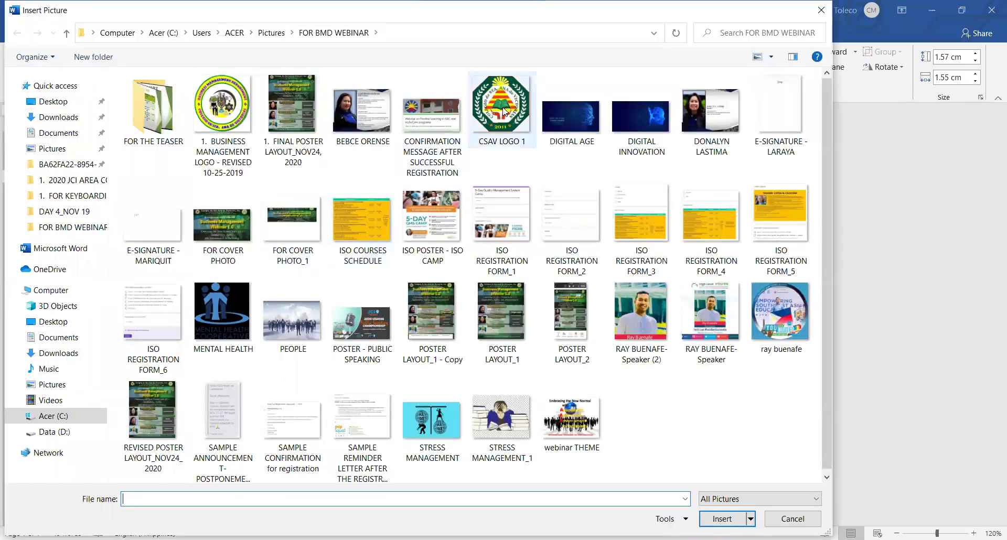
click(504, 111)
double_click(504, 114)
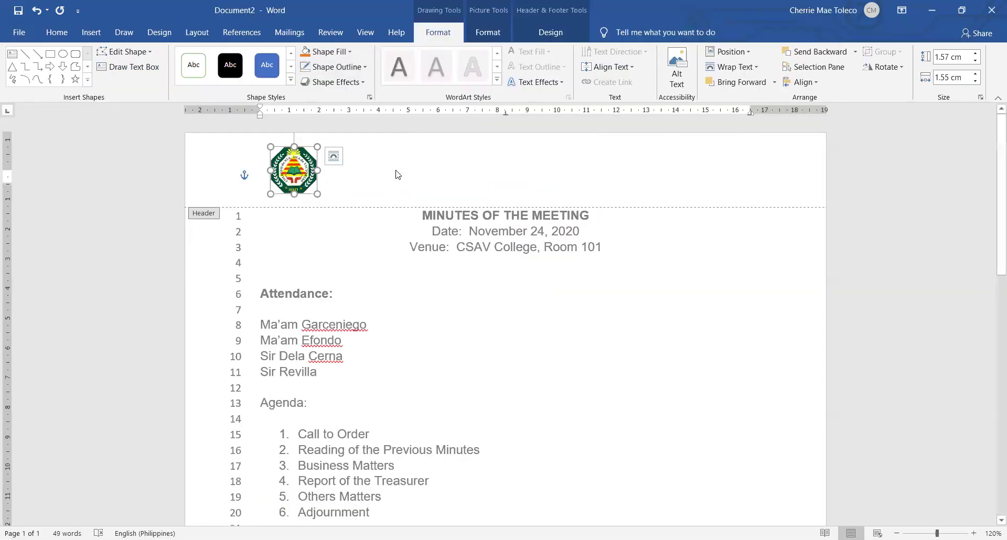
Adjust the logo's position in the top-left and remove the extra pasted copy on the right
click(514, 181)
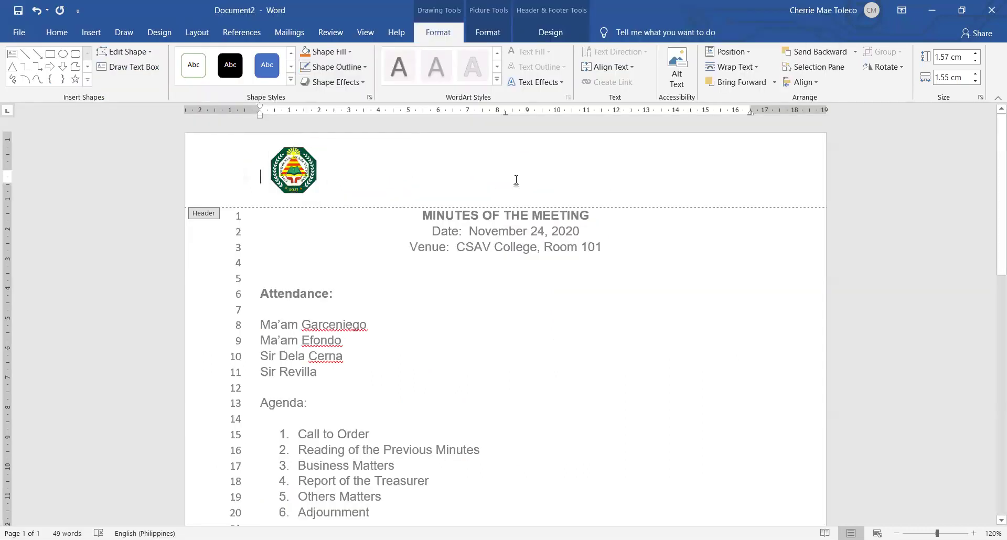
key(ctrl+v)
drag(288, 201, 688, 174)
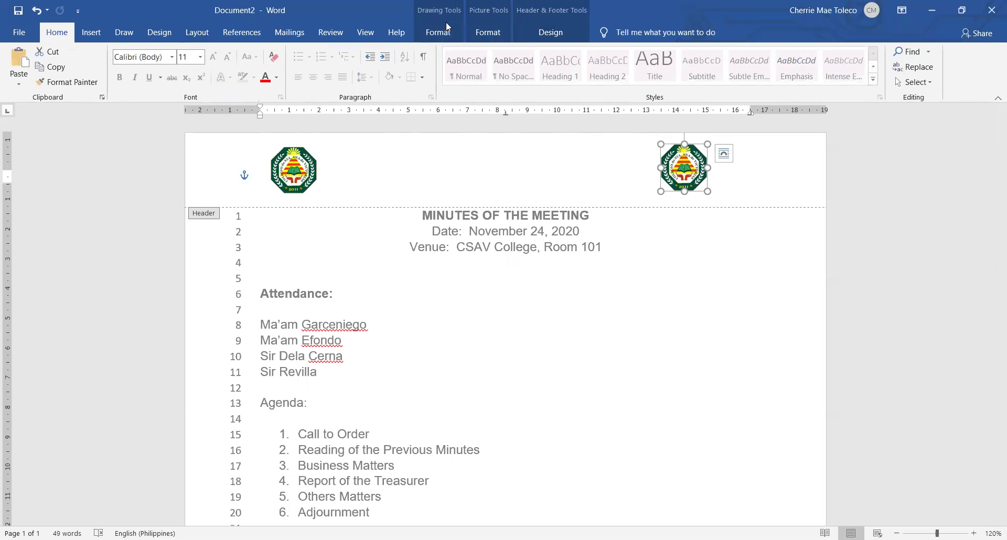
click(753, 180)
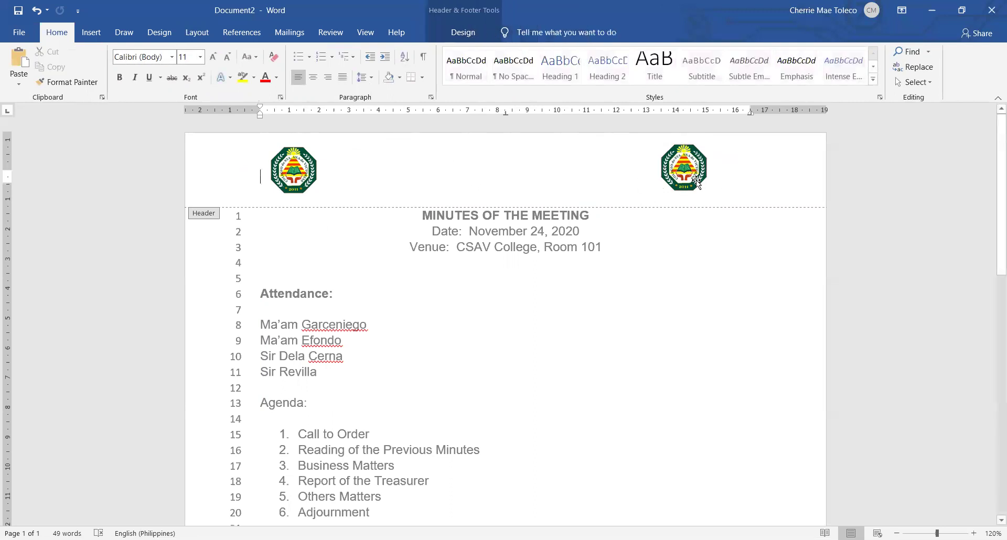
click(677, 171)
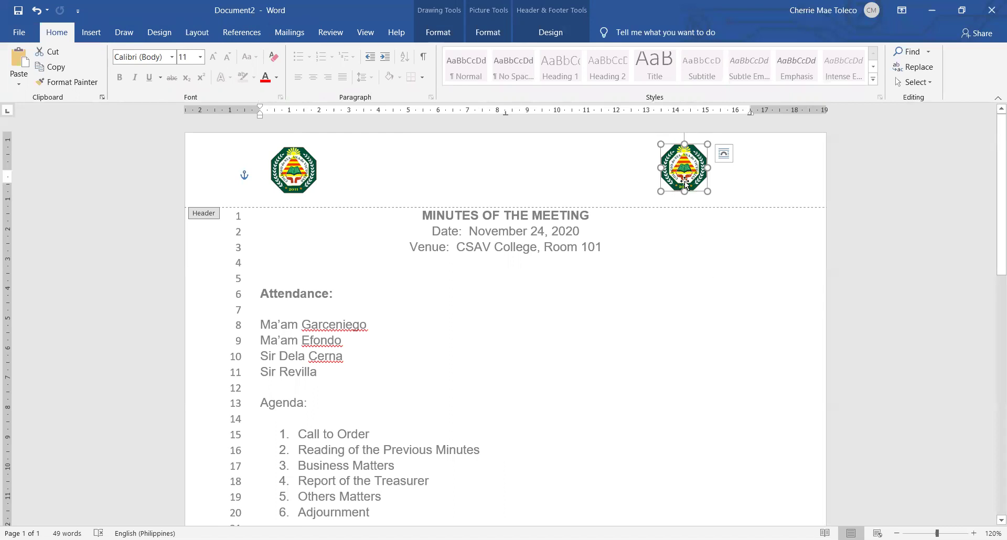
drag(684, 169, 709, 185)
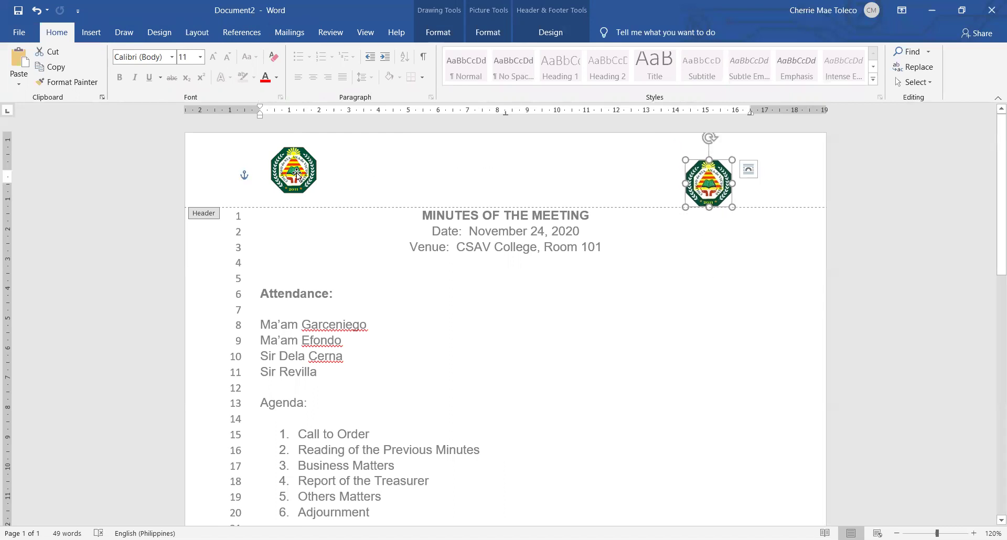
drag(293, 173, 326, 186)
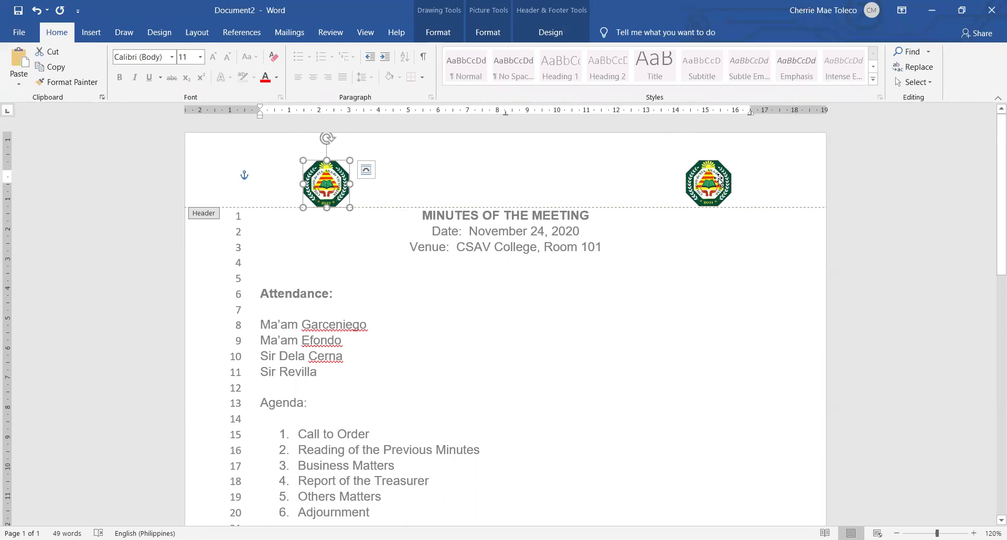
click(696, 180)
key(Delete)
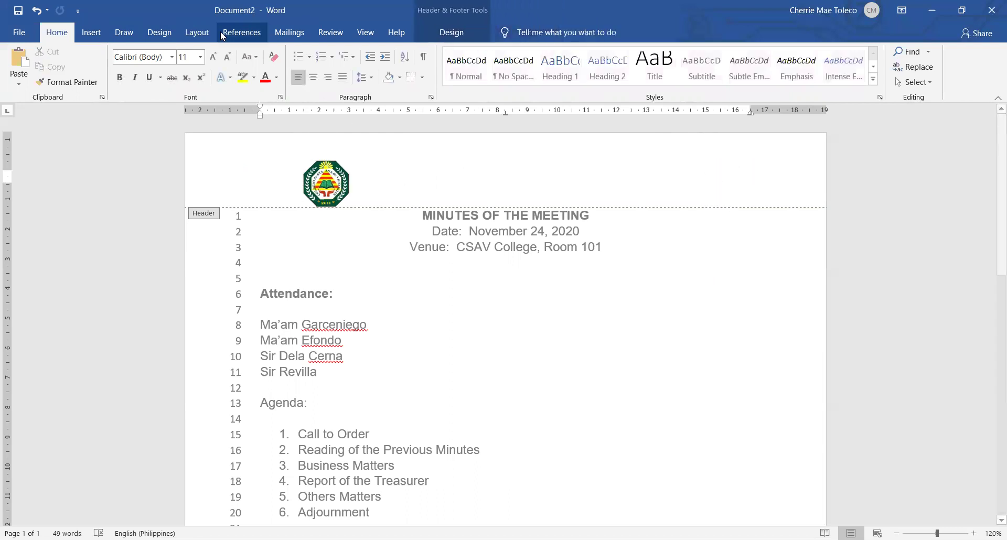
Insert WordArt reading 'Colegio de Sta.Ana de Victorias' and widen it beside the header logo
click(97, 36)
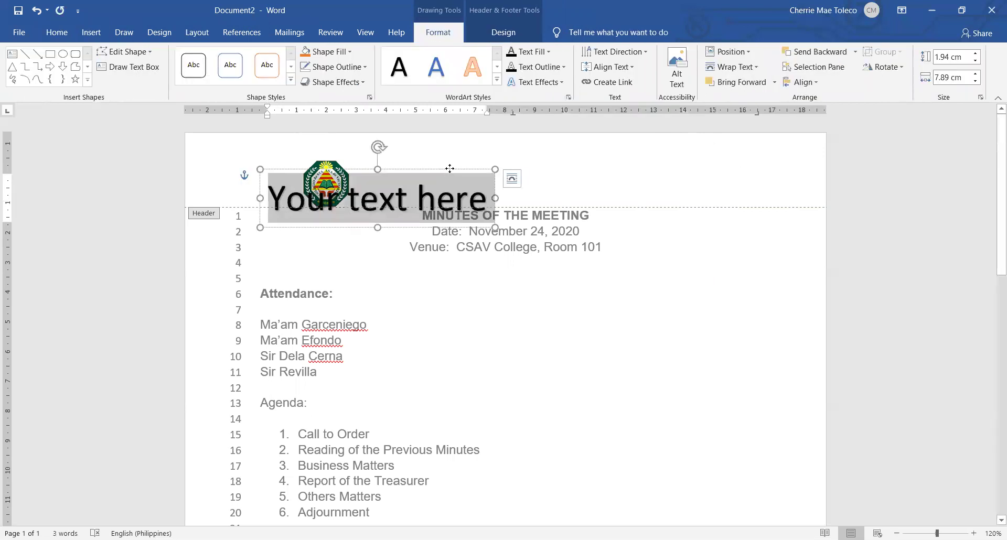
drag(447, 167, 601, 152)
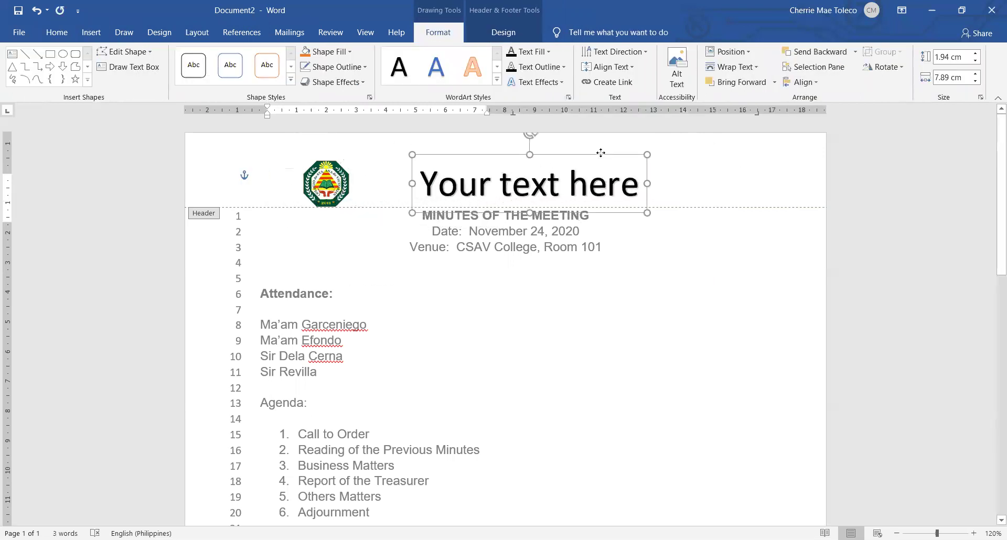
triple_click(563, 180)
text(Cole)
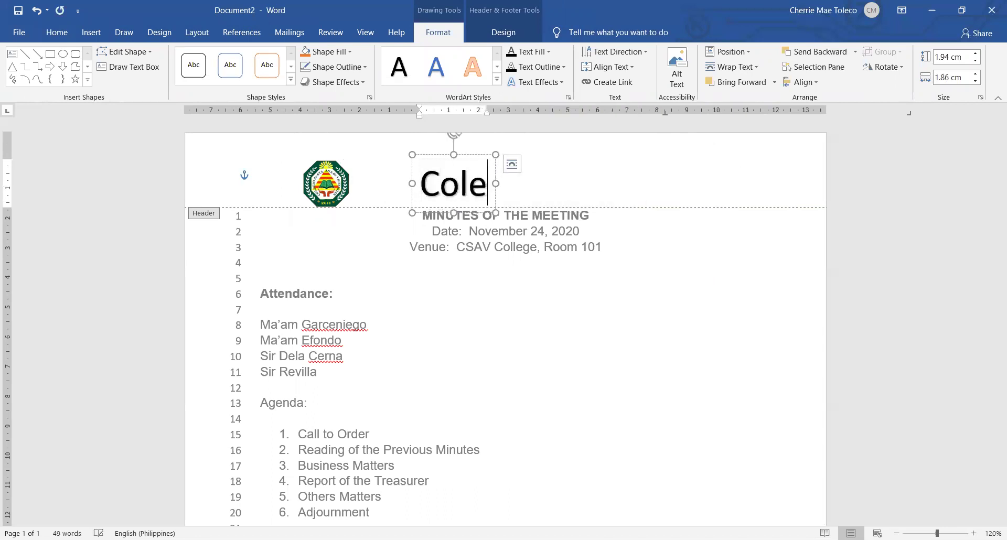
text(gio de Sta.ana)
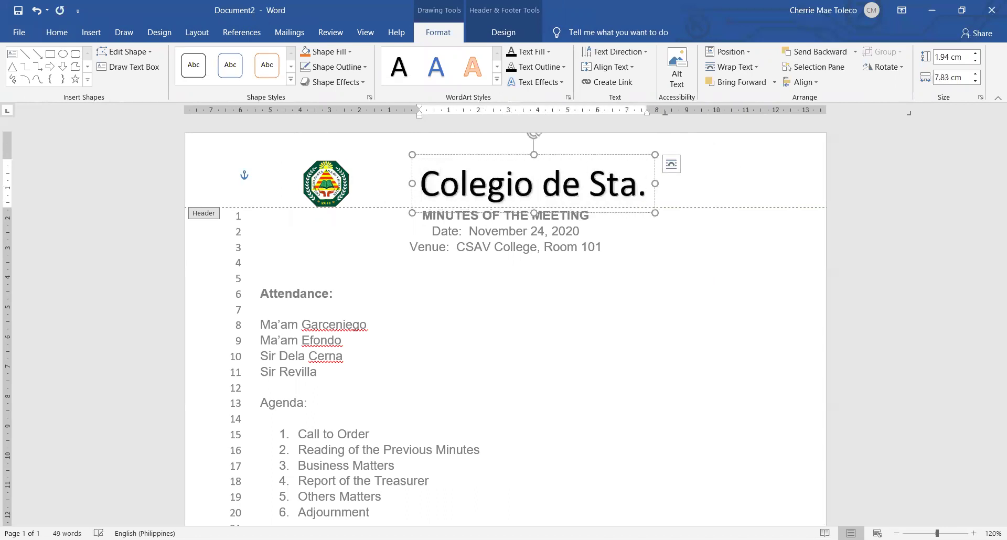
key(BackSpace)
key(BackSpace)
key(BackSpace)
text(Ana de Victorias)
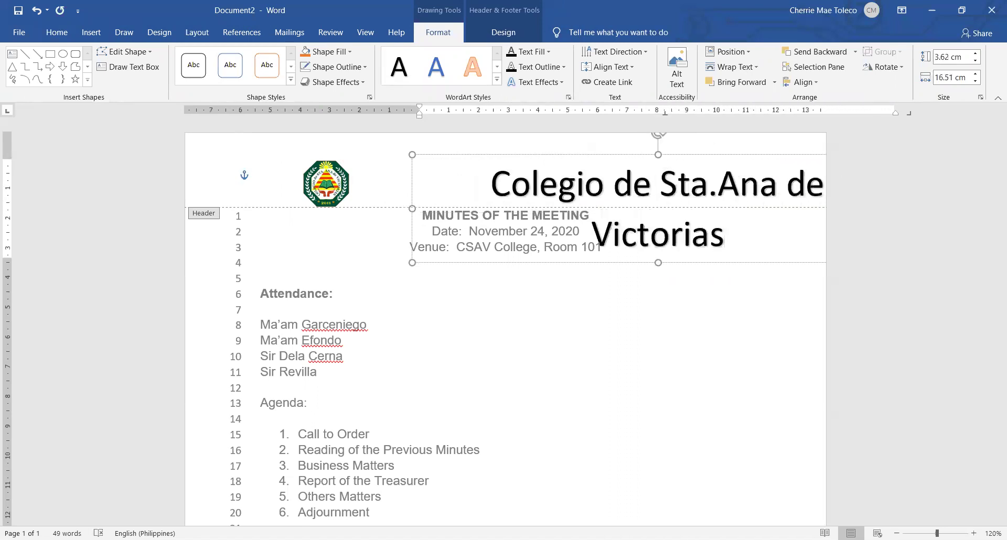
drag(497, 154, 377, 140)
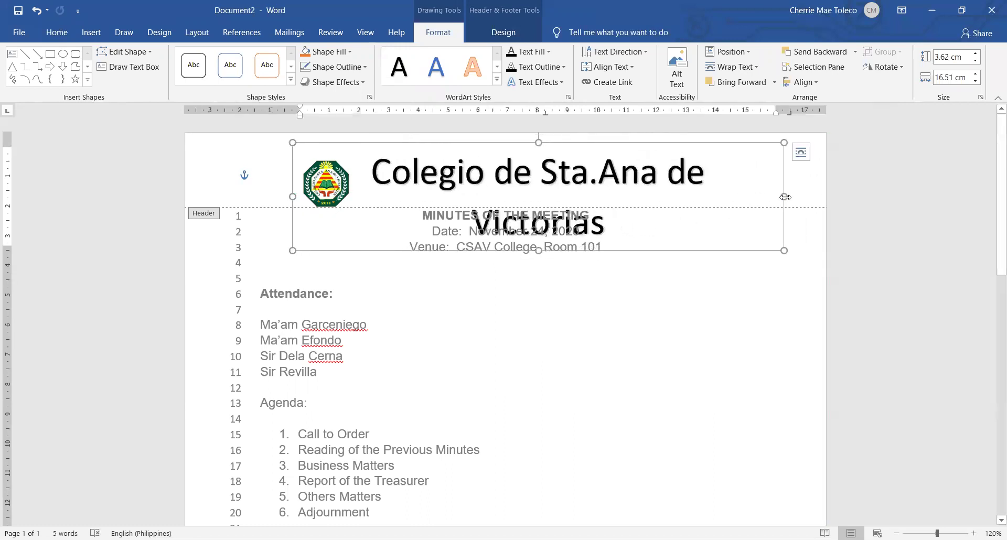
drag(785, 196, 814, 196)
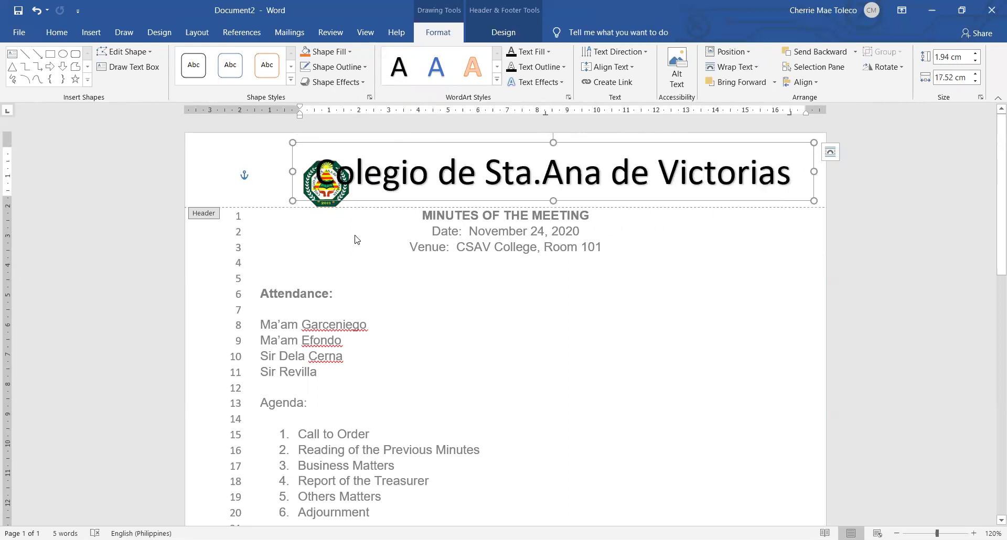
Shrink the college name two font sizes, nudge its box lower, then leave the header
triple_click(555, 169)
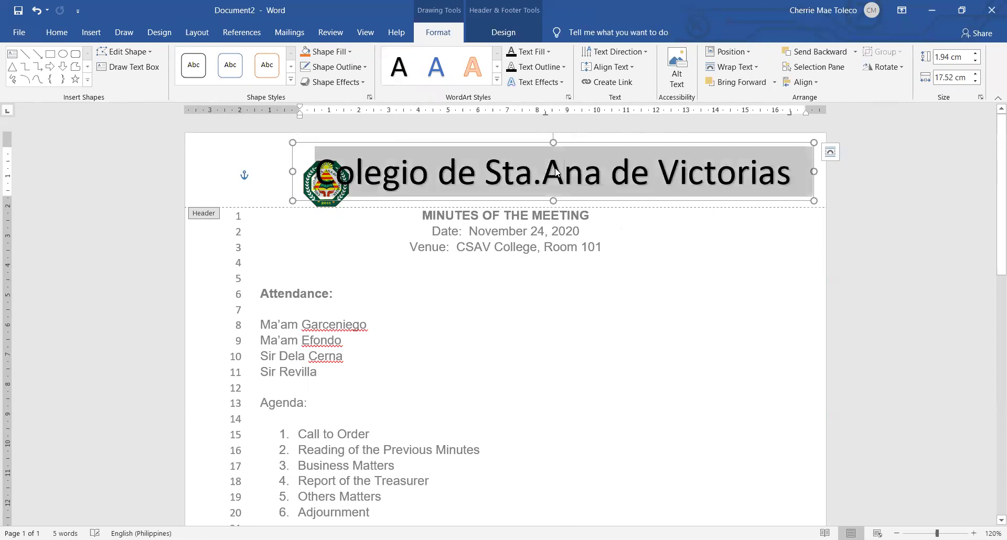
key(ctrl+bracketleft)
key(ctrl+bracketleft)
key(ctrl+bracketleft)
key(ctrl+bracketleft)
key(ctrl+bracketleft)
key(ctrl+bracketleft)
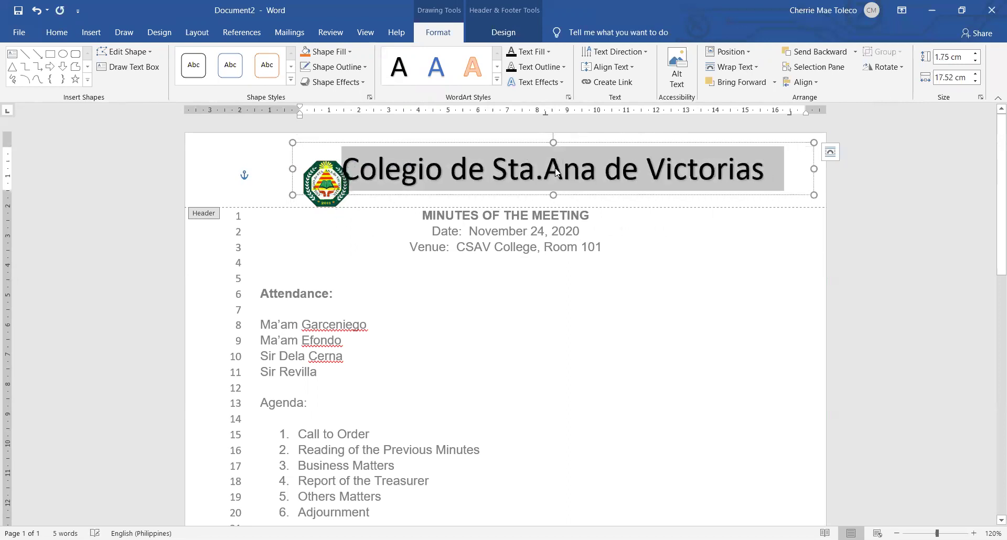
key(ctrl+bracketleft)
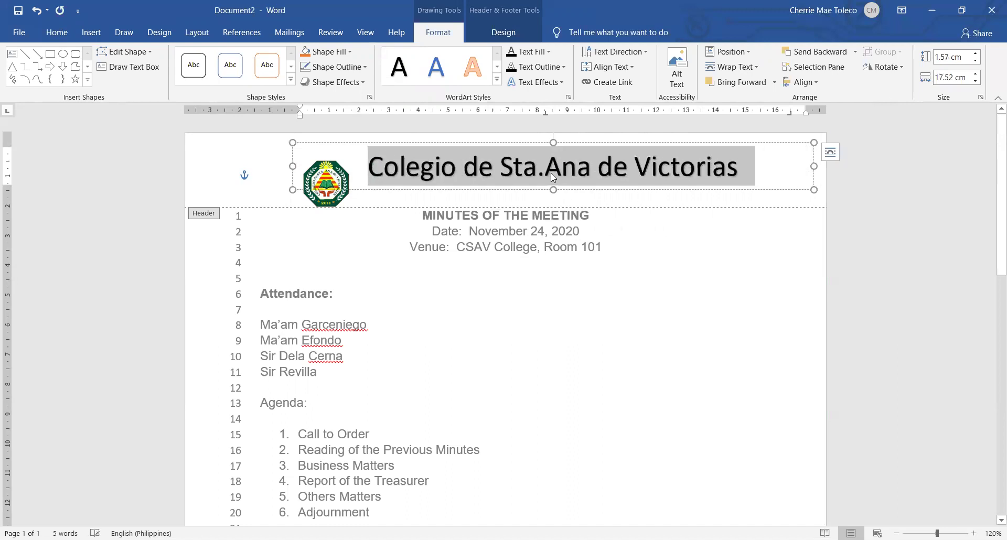
drag(513, 189, 507, 200)
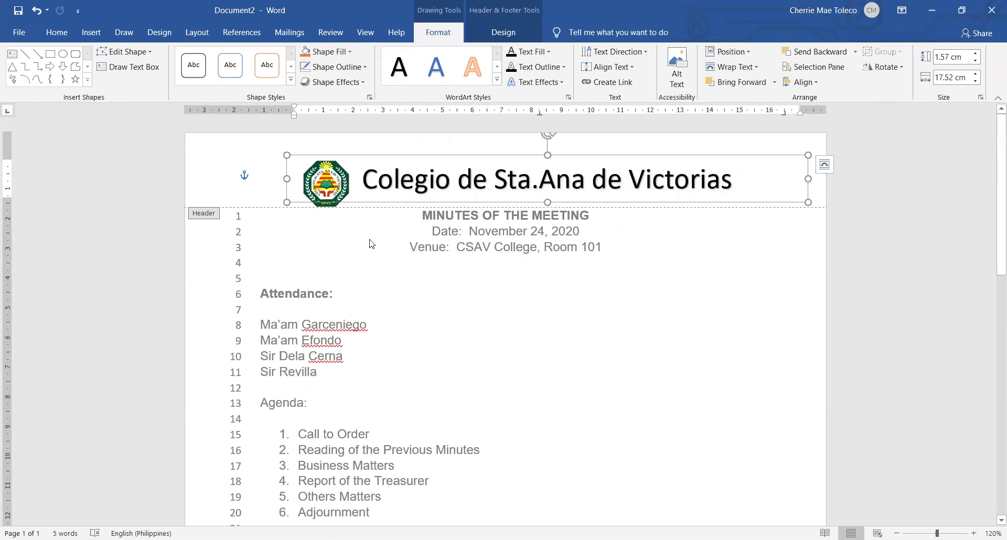
click(323, 188)
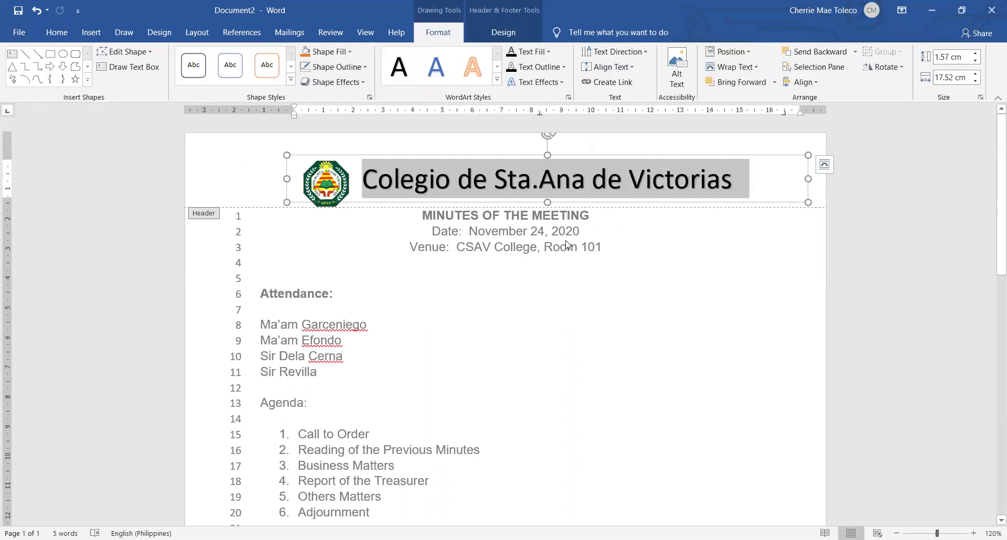
key(ctrl+a)
drag(583, 155, 583, 160)
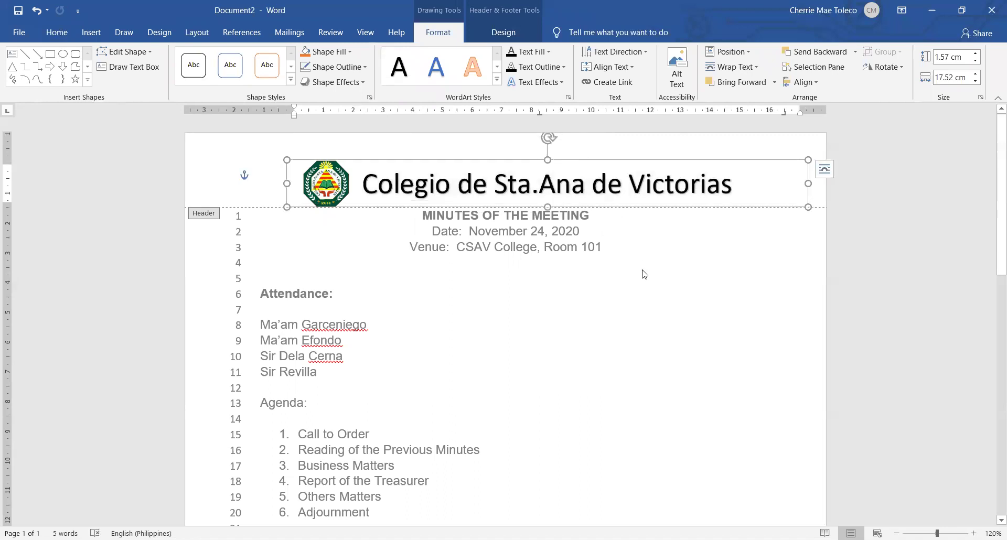
double_click(505, 276)
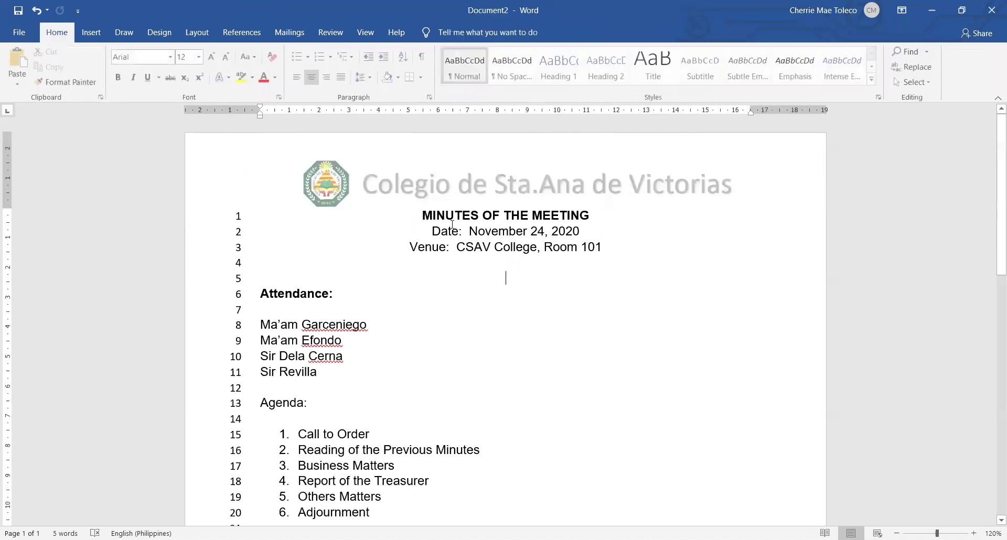
Insert an empty line above the MINUTES title
click(425, 212)
key(Return)
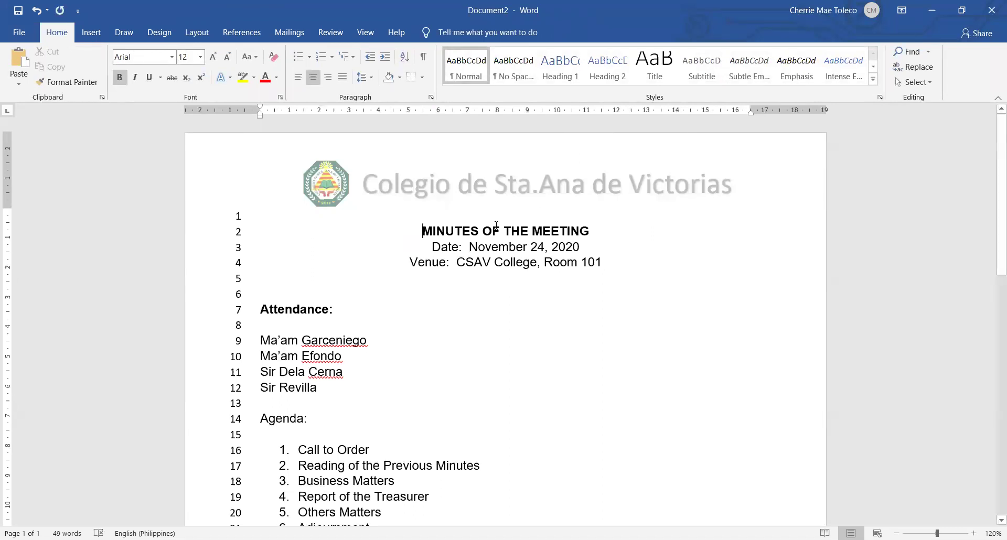
scroll(528, 241, down, 10)
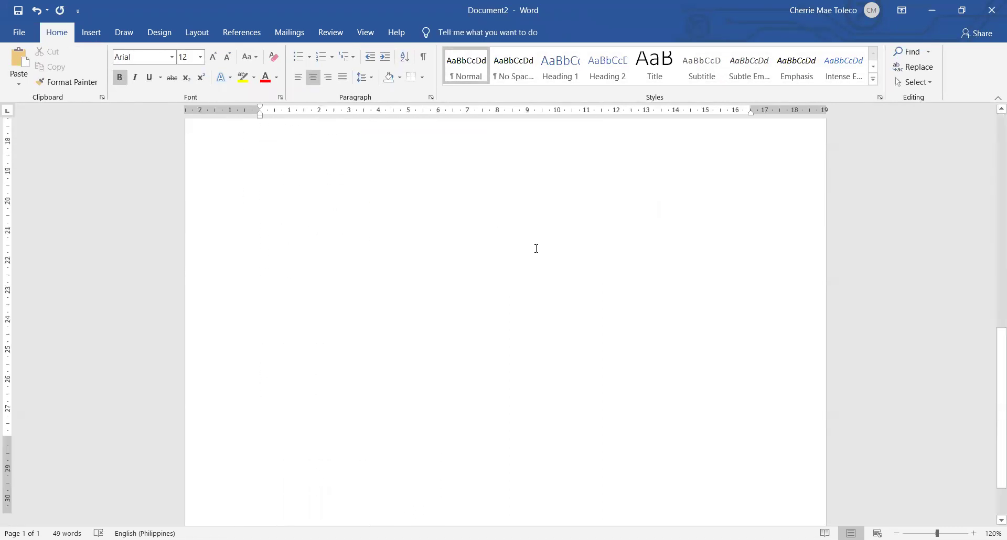
scroll(377, 195, up, 2)
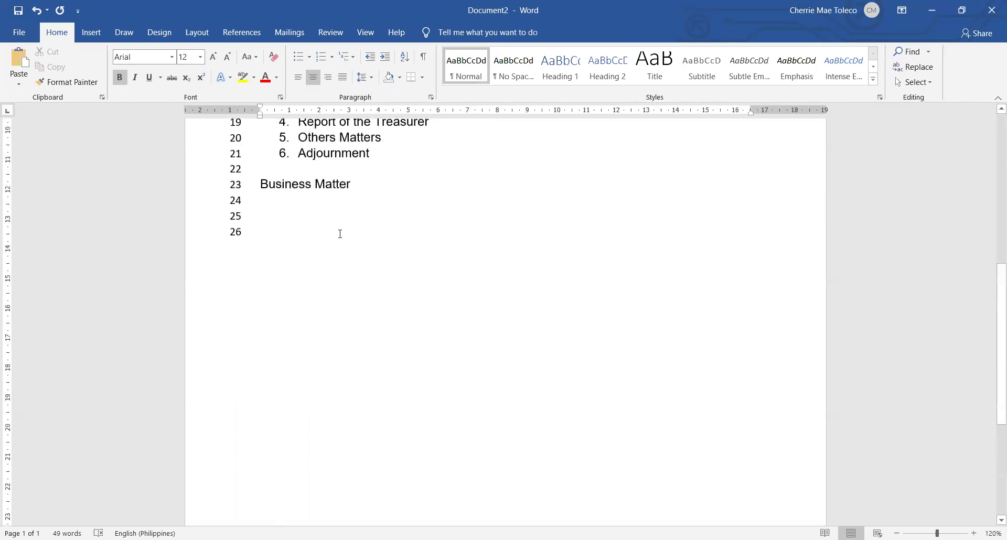
Add empty lines after Business Matter until the document spills onto page 2
click(340, 233)
key(Return)
key(Return)
key(Return)
key(Return)
key(Return)
key(Return)
key(Return)
key(Return)
key(Return)
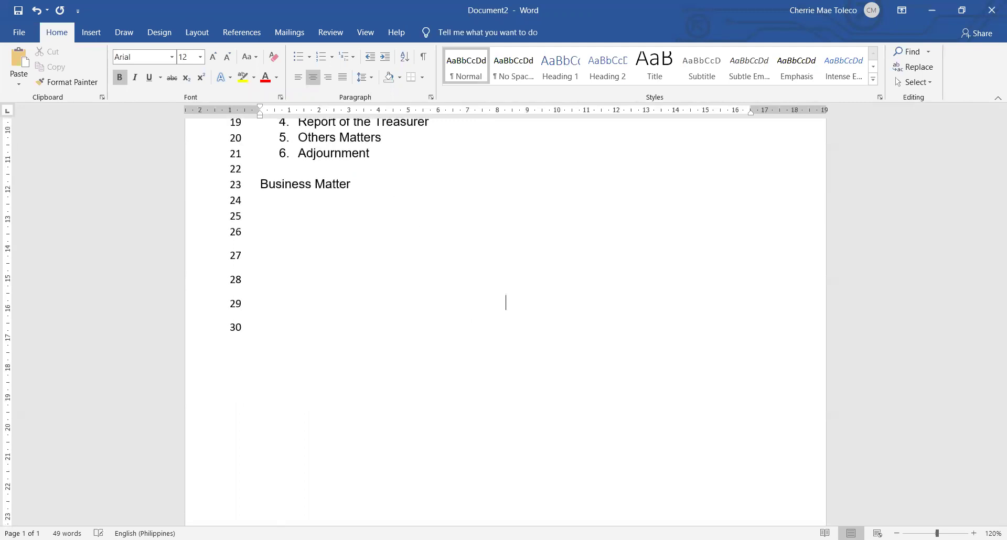
key(Return)
key(Return)
key(Return)
key(Return)
key(Return)
key(Return)
key(Return)
key(Return)
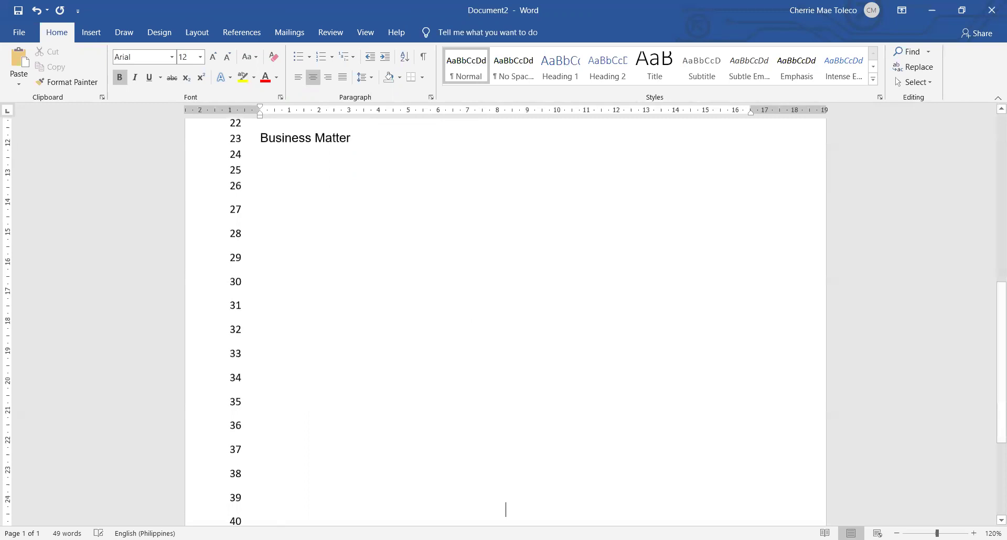
key(Return)
key(Return)
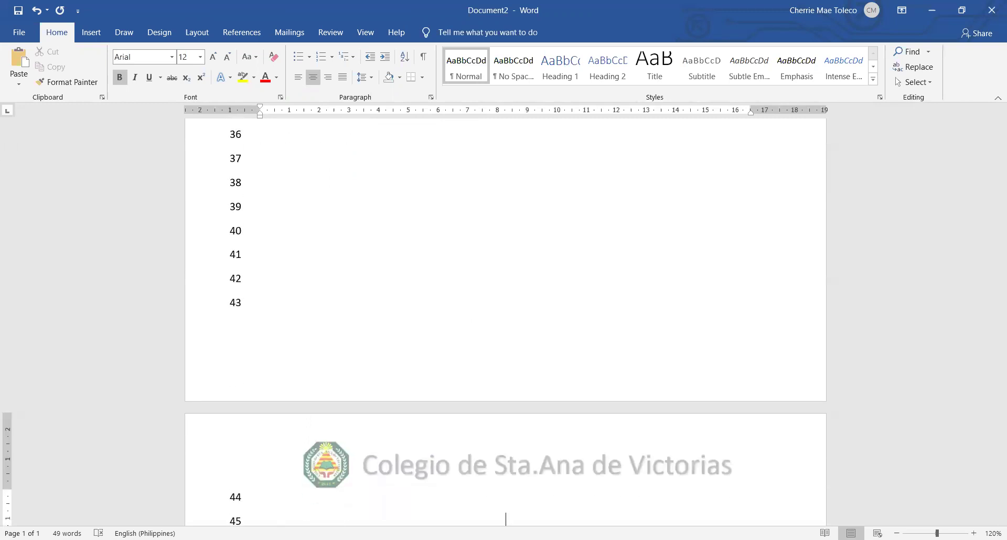
key(Return)
key(Return)
key(Return)
key(Return)
key(Return)
key(Return)
key(Return)
key(Return)
key(Return)
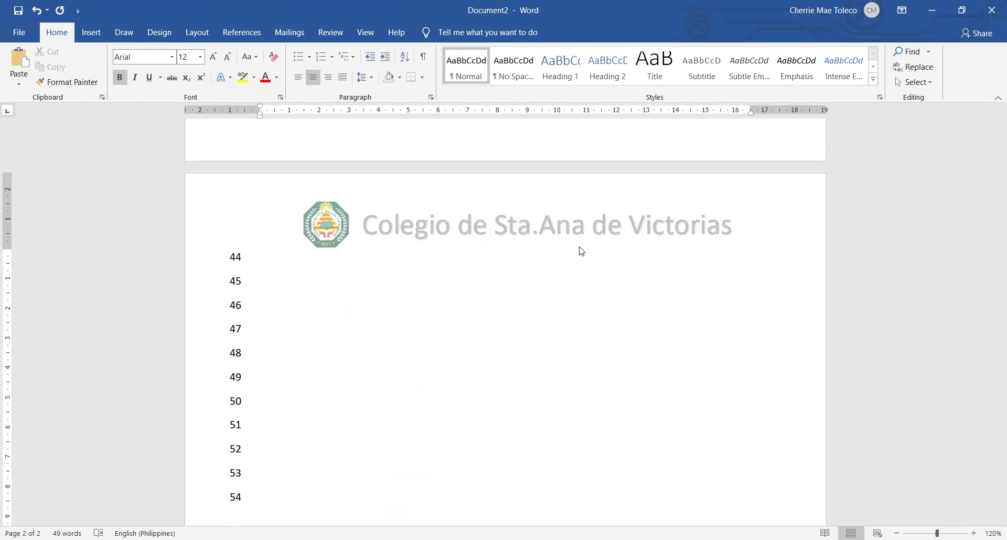
scroll(550, 292, up, 8)
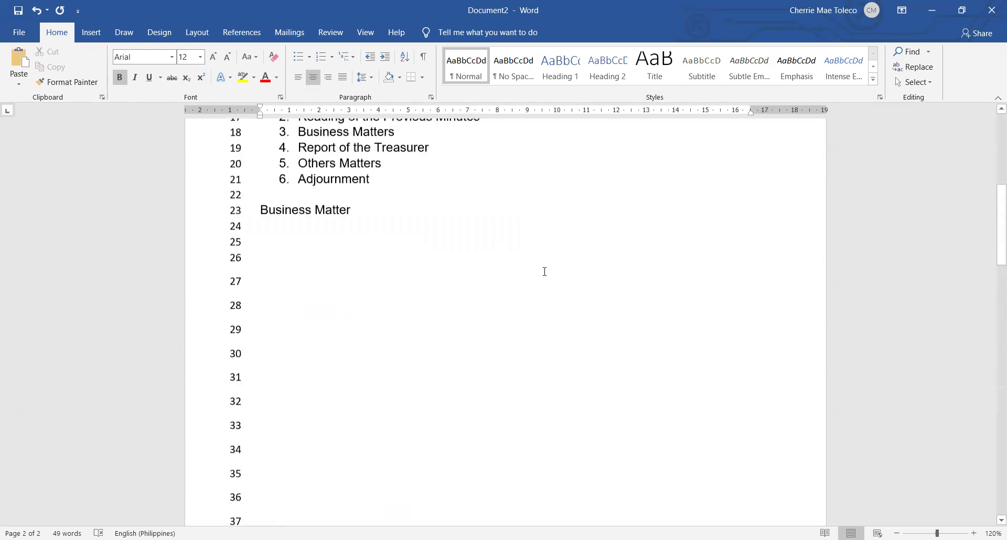
scroll(545, 271, up, 7)
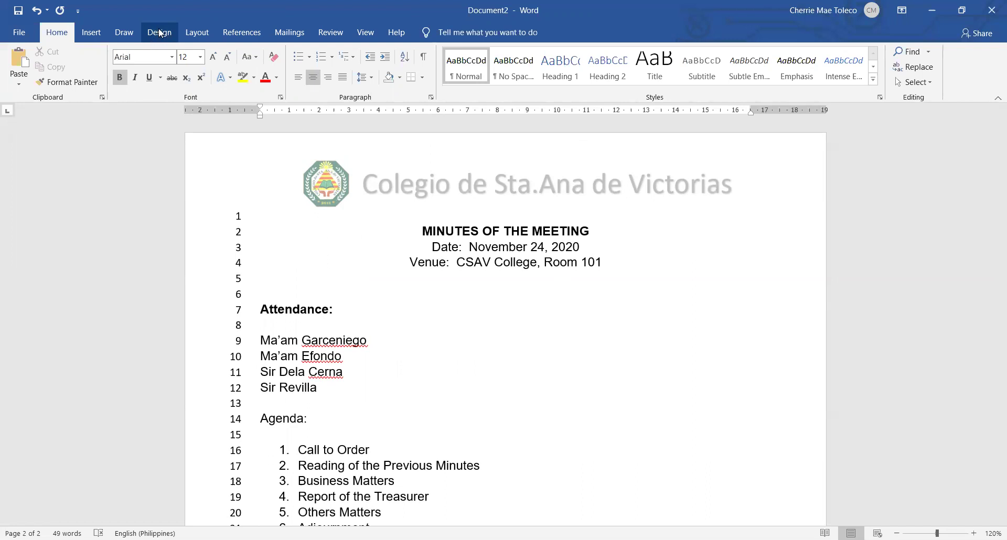
Apply PEOPLE.jpg from file as a washed-out, auto-scaled custom picture watermark
click(161, 33)
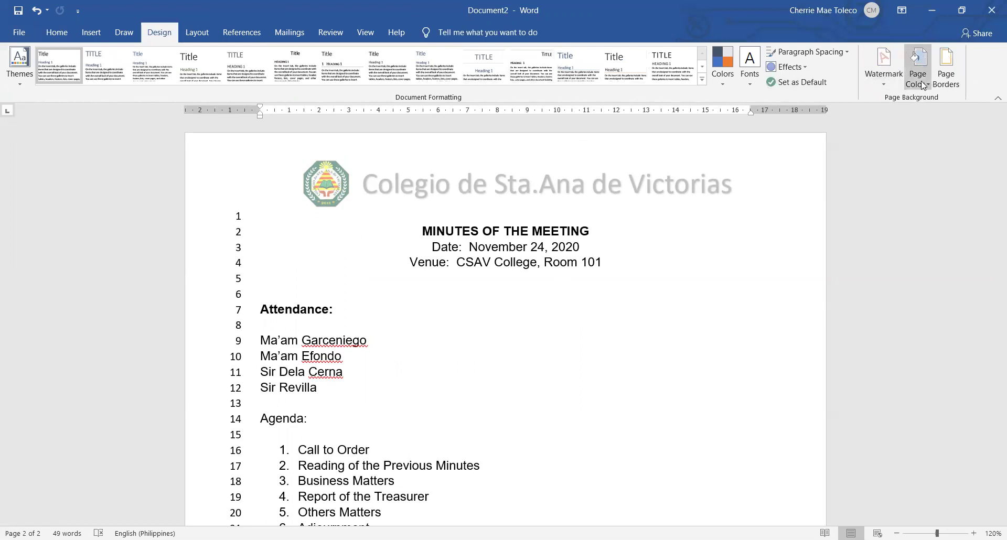
click(888, 82)
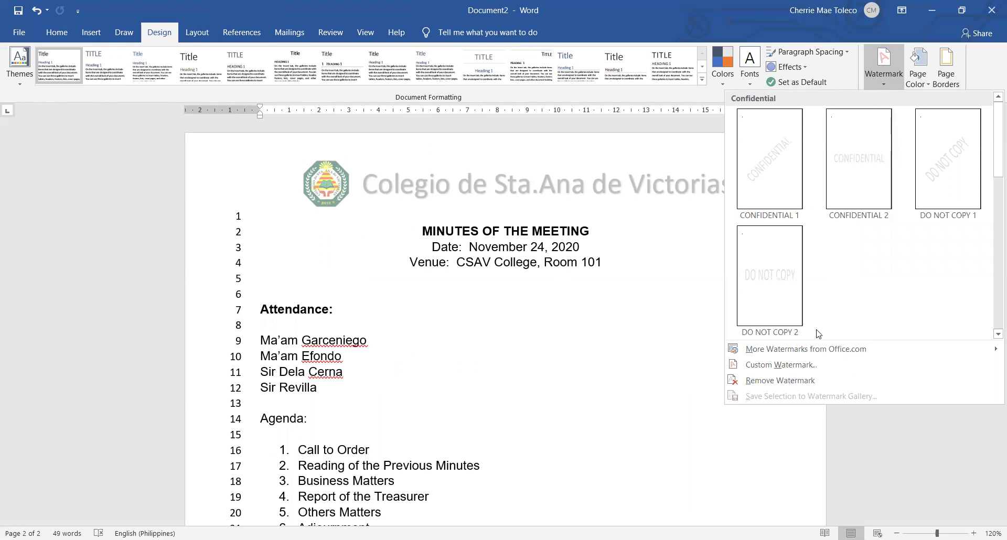
click(801, 362)
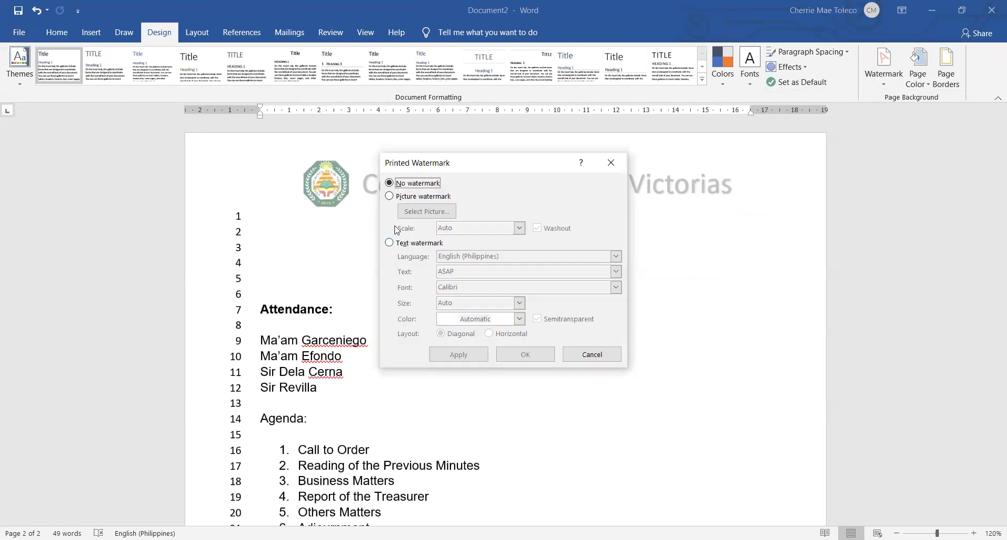
click(390, 197)
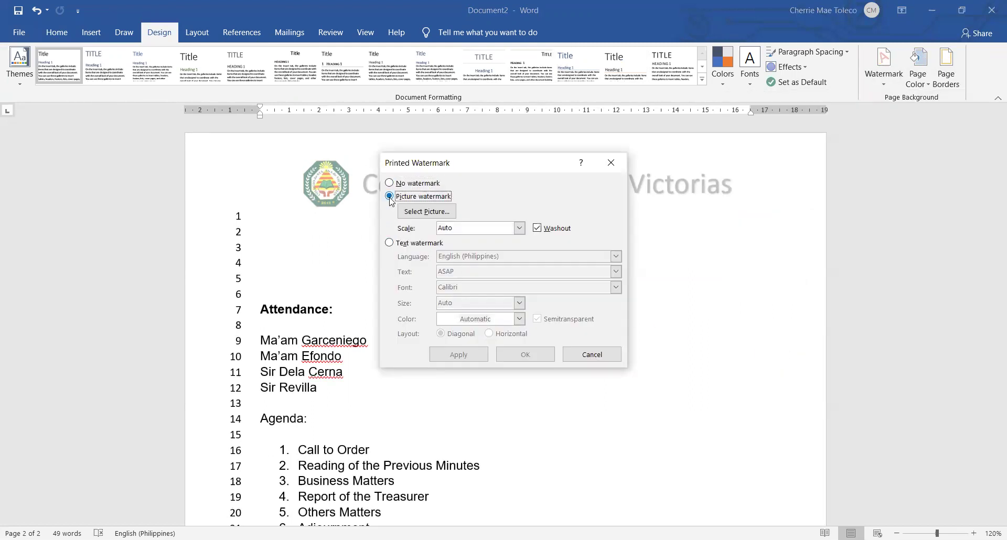
click(436, 216)
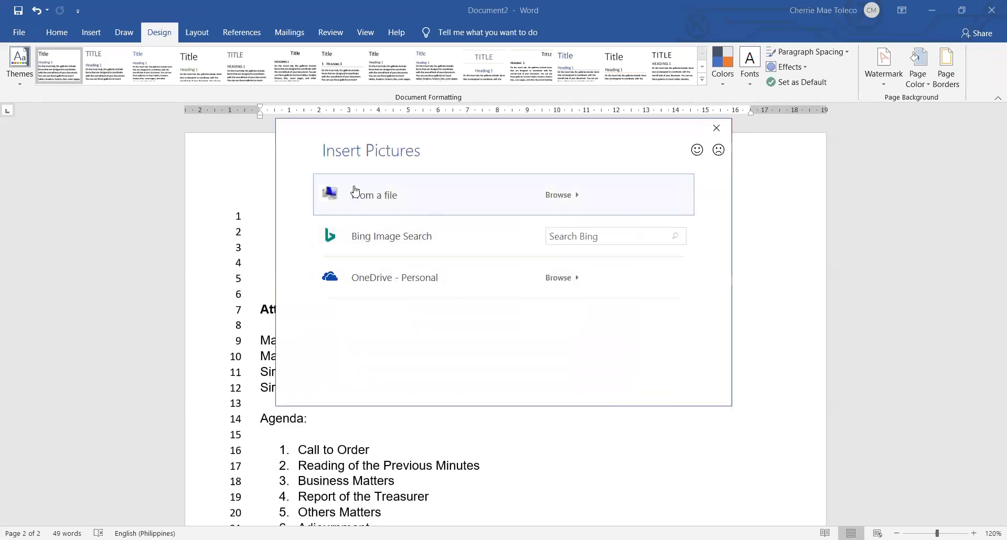
click(355, 187)
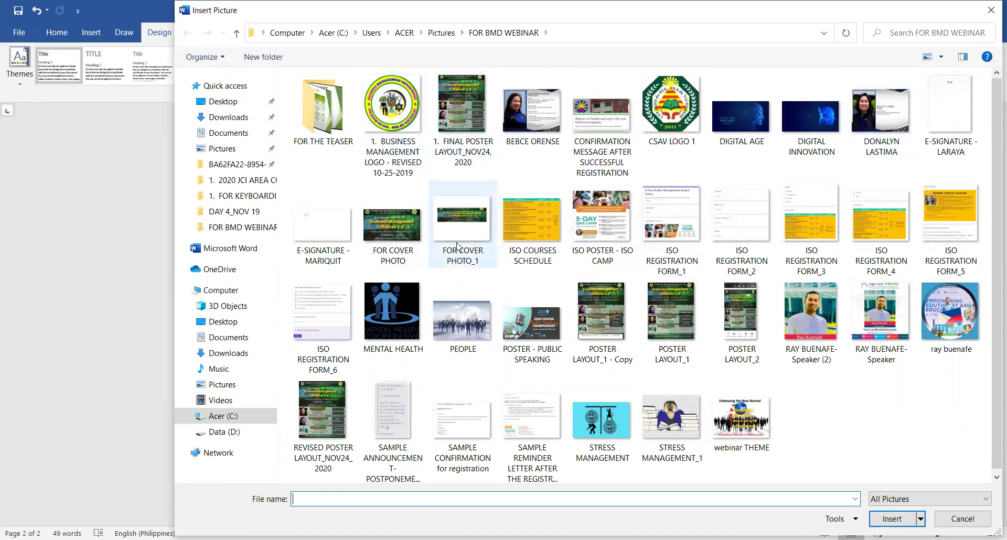
click(473, 333)
double_click(473, 333)
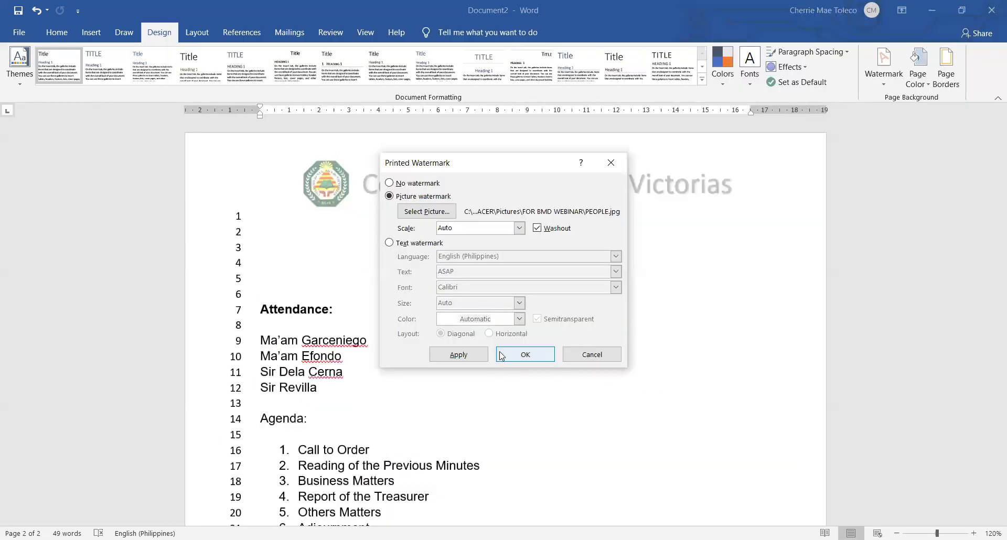
click(468, 355)
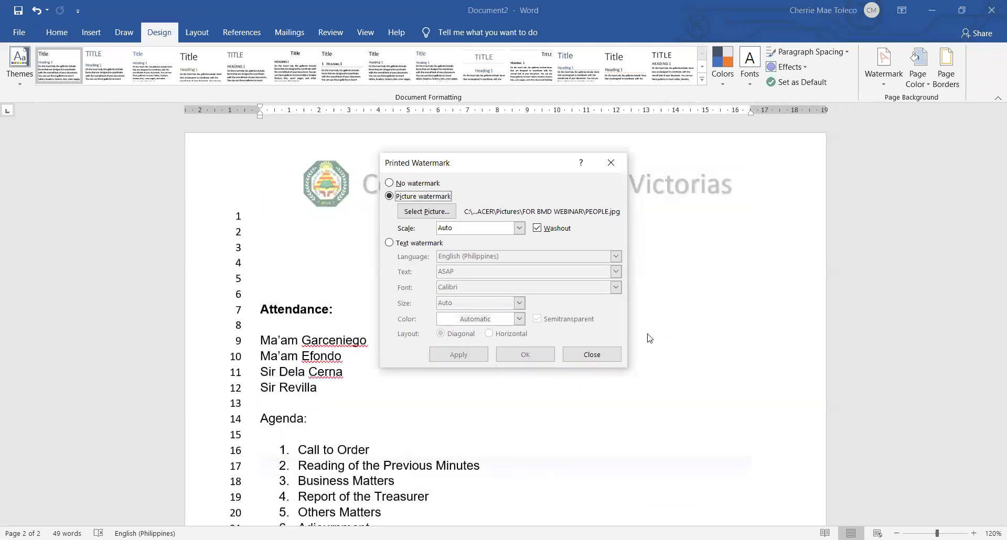
Close the watermark dialog and check the crowd watermark on both pages
click(610, 162)
scroll(652, 305, down, 3)
scroll(652, 306, down, 7)
scroll(614, 358, up, 3)
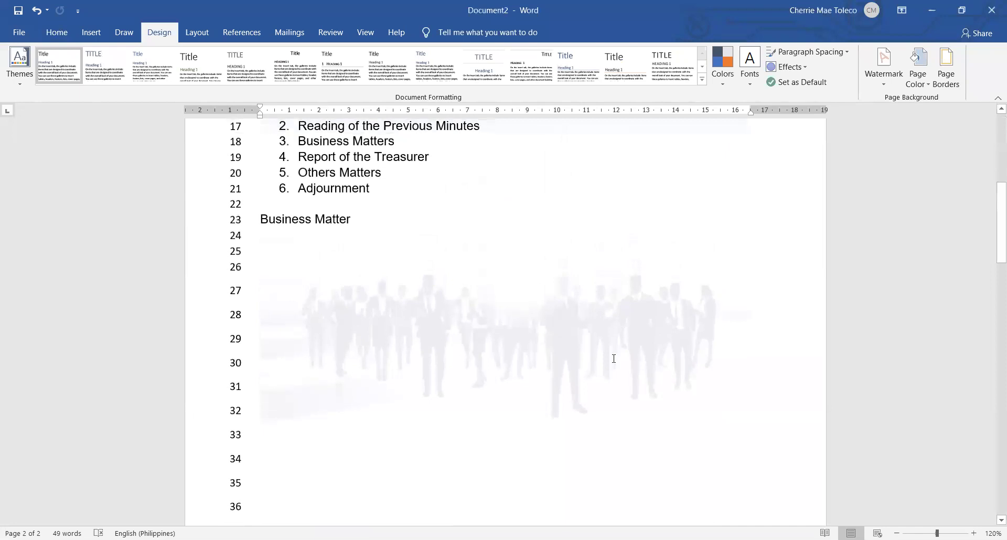
scroll(630, 347, down, 3)
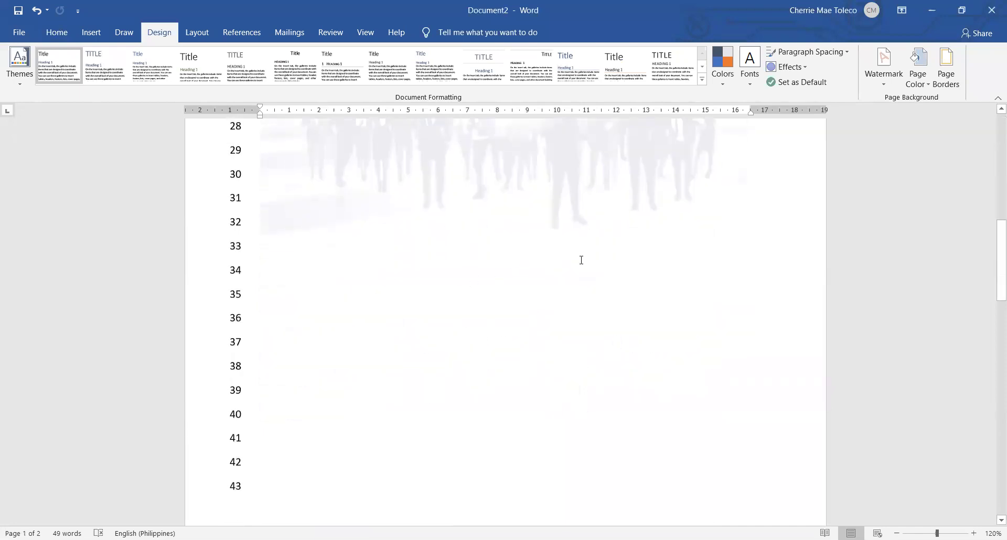
ctrl+scroll(582, 260, down, 5)
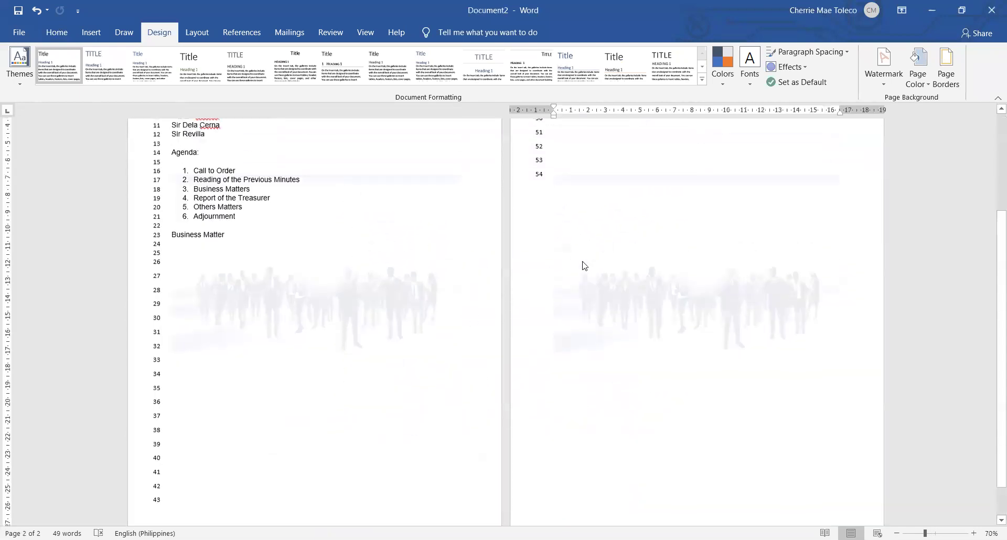
scroll(586, 256, up, 1)
scroll(340, 363, down, 3)
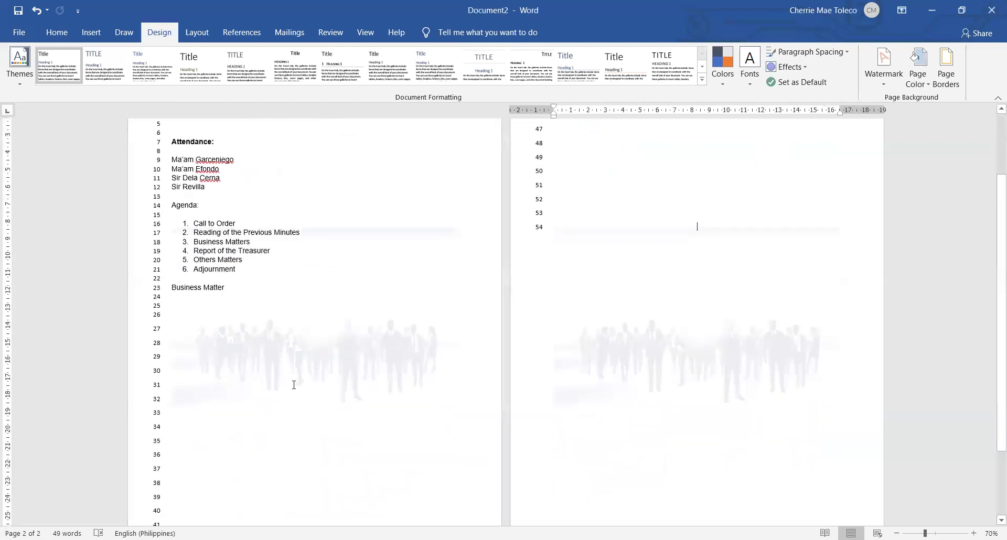
scroll(353, 321, up, 3)
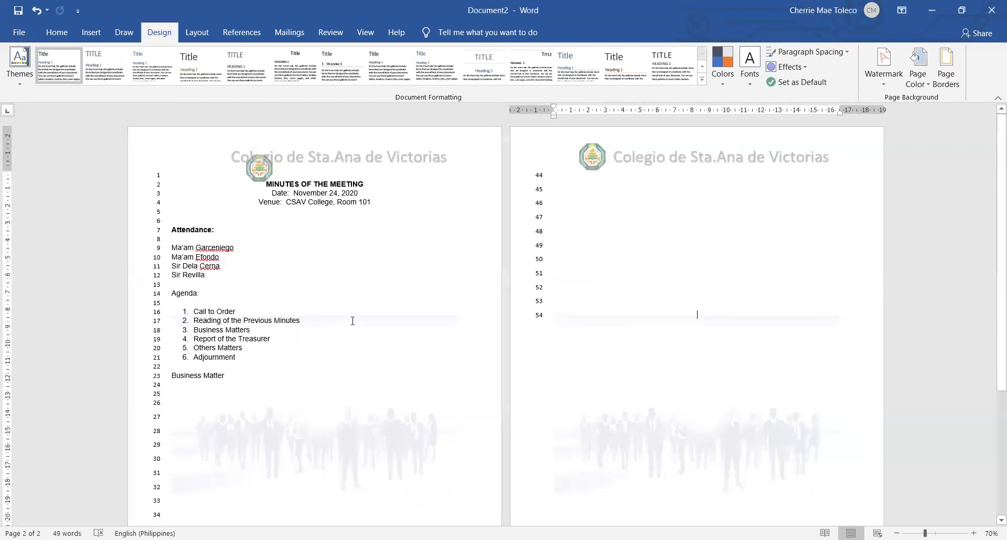
Close header editing on the first page and return to the body text
click(331, 159)
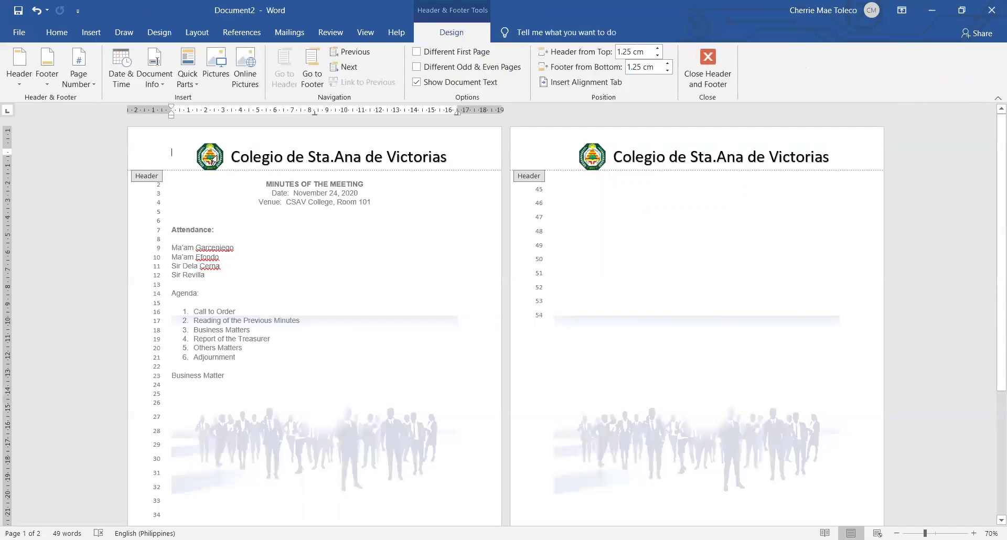
double_click(377, 240)
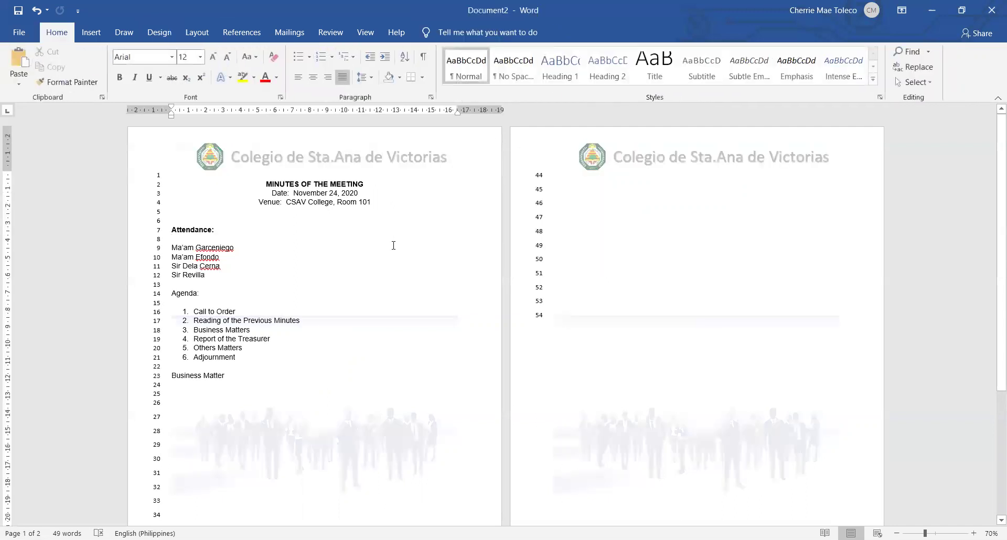
scroll(393, 246, down, 3)
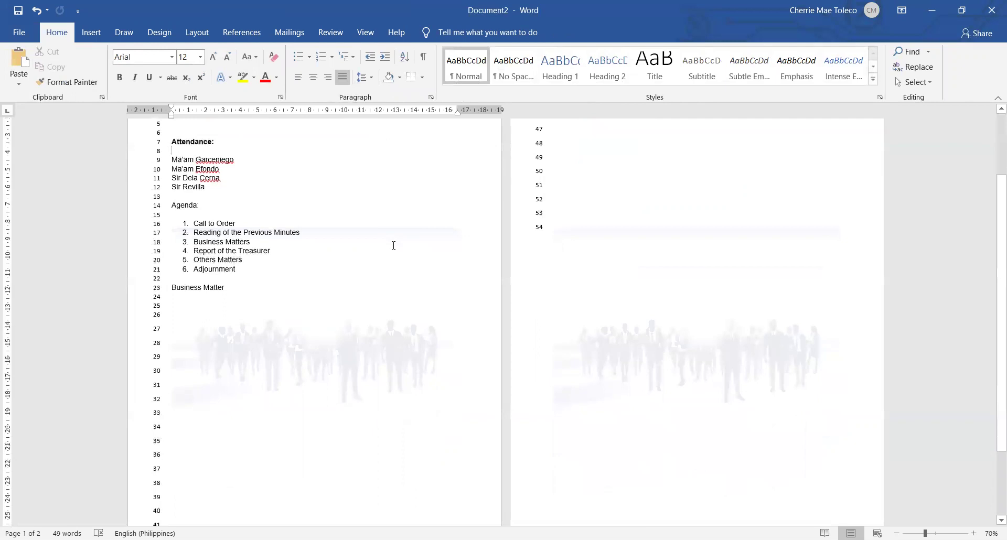
scroll(753, 355, down, 3)
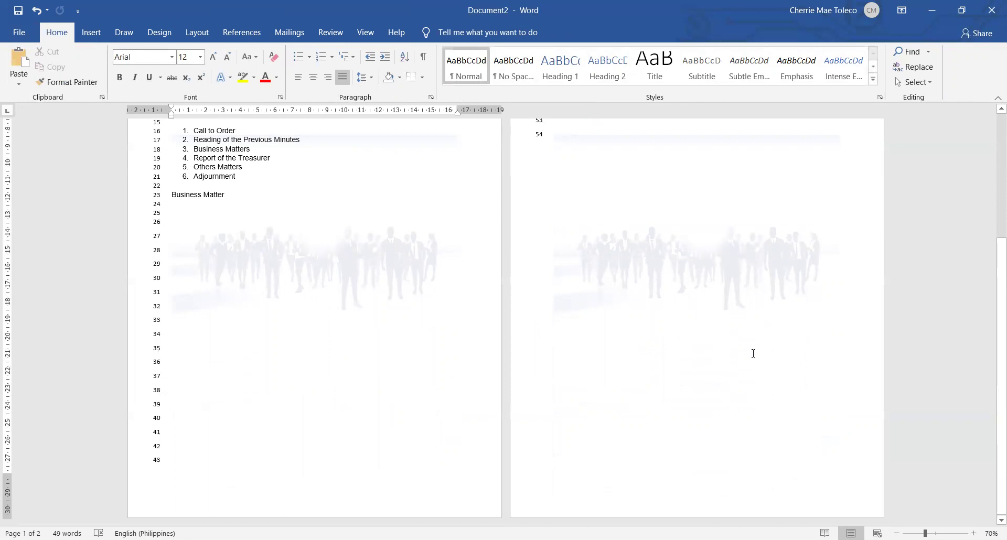
scroll(753, 353, up, 6)
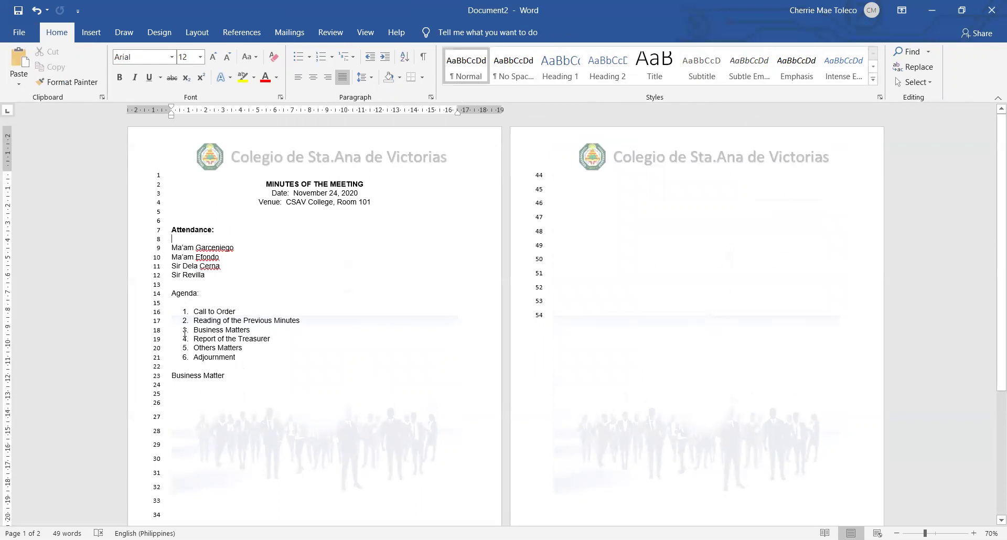
Make the 'Agenda:' label on line 14 bold to match 'Attendance:'
drag(203, 297, 175, 288)
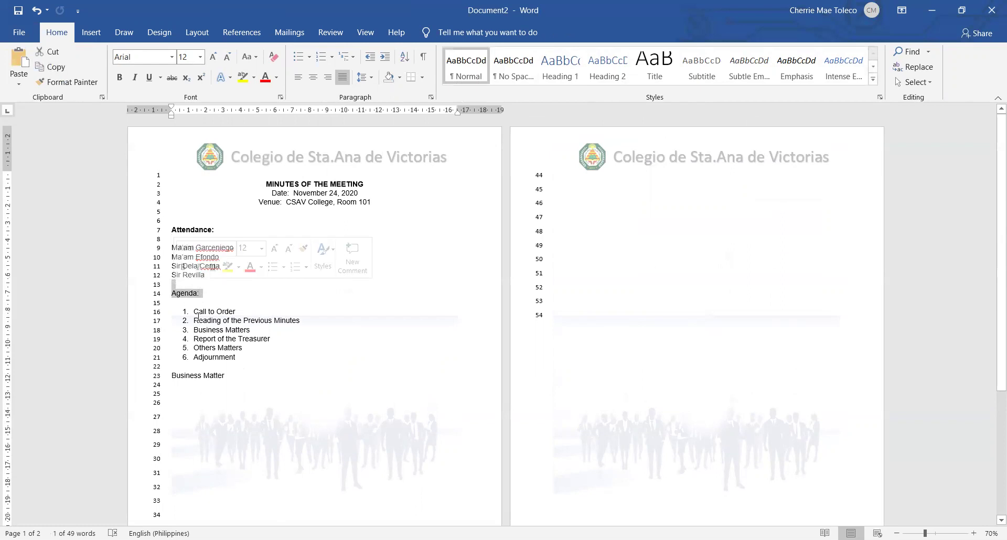
key(ctrl+b)
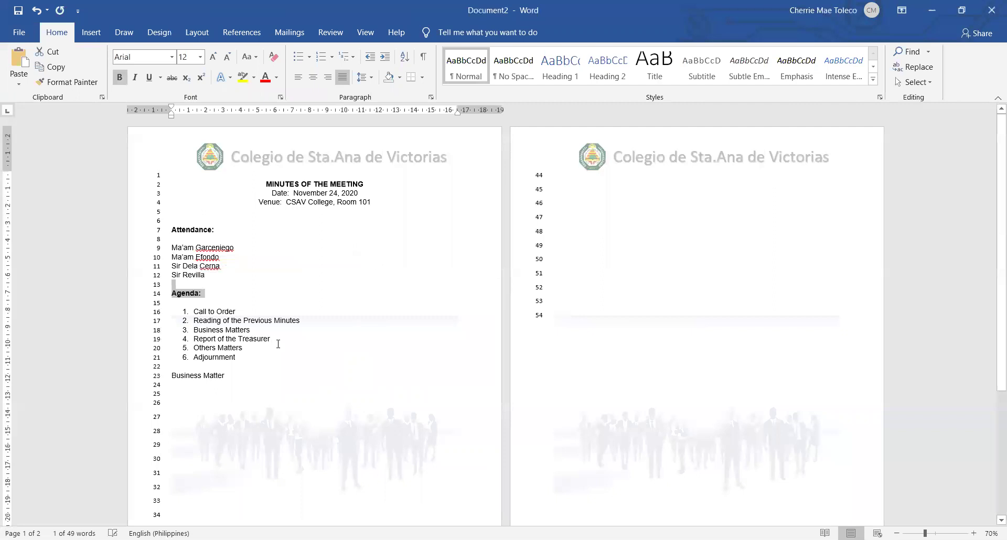
click(252, 350)
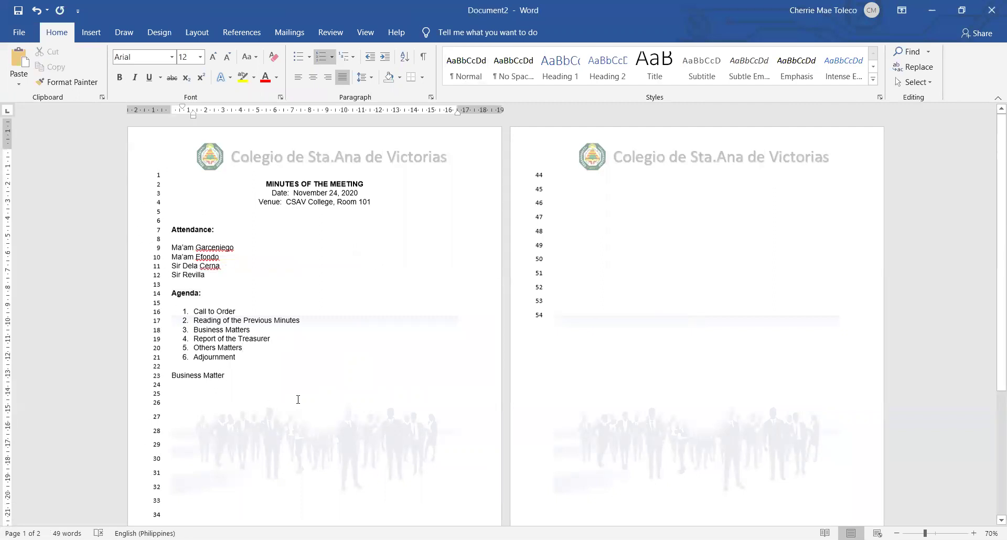
scroll(335, 351, down, 2)
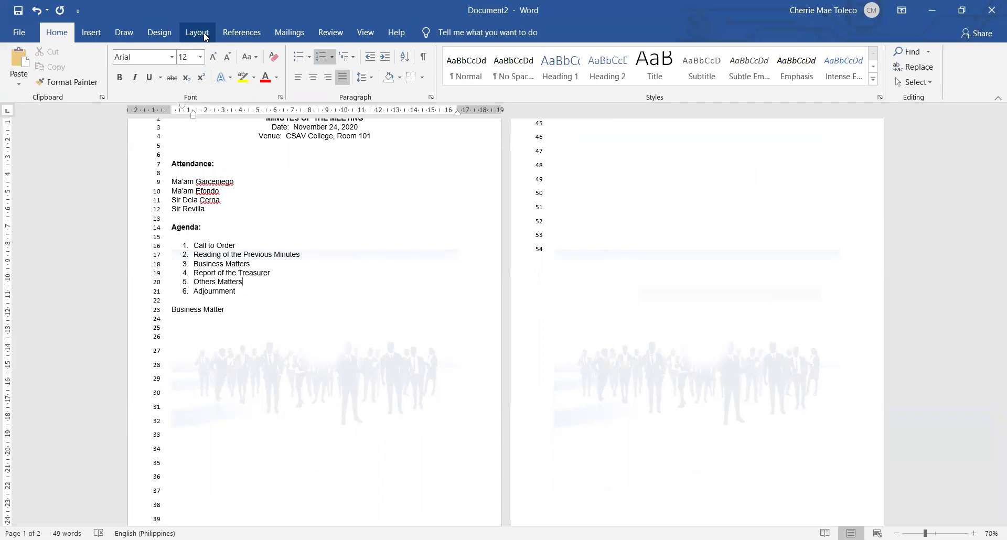
Switch the custom watermark to text reading 'CONFIDENTIAL MINUTES OF THE MEETING'
click(159, 33)
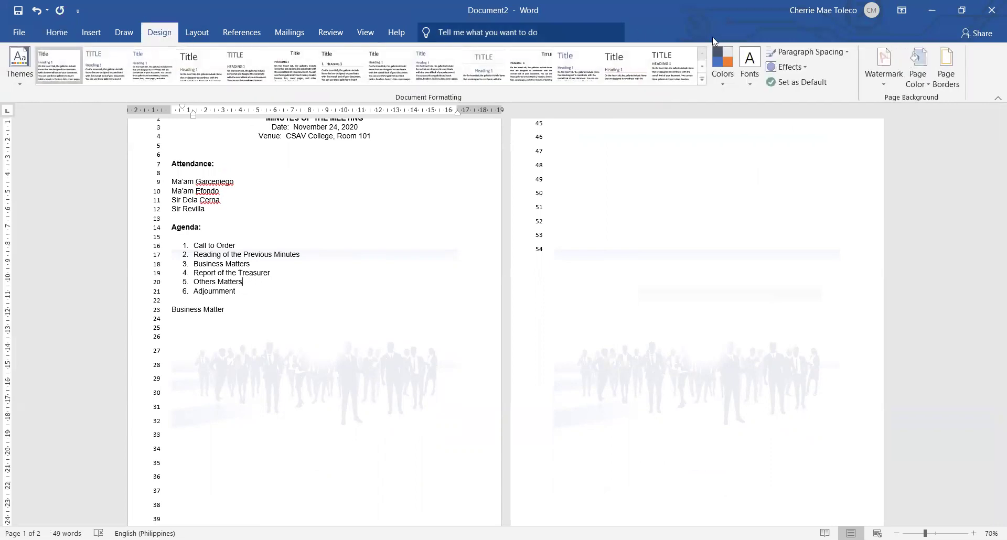
click(878, 83)
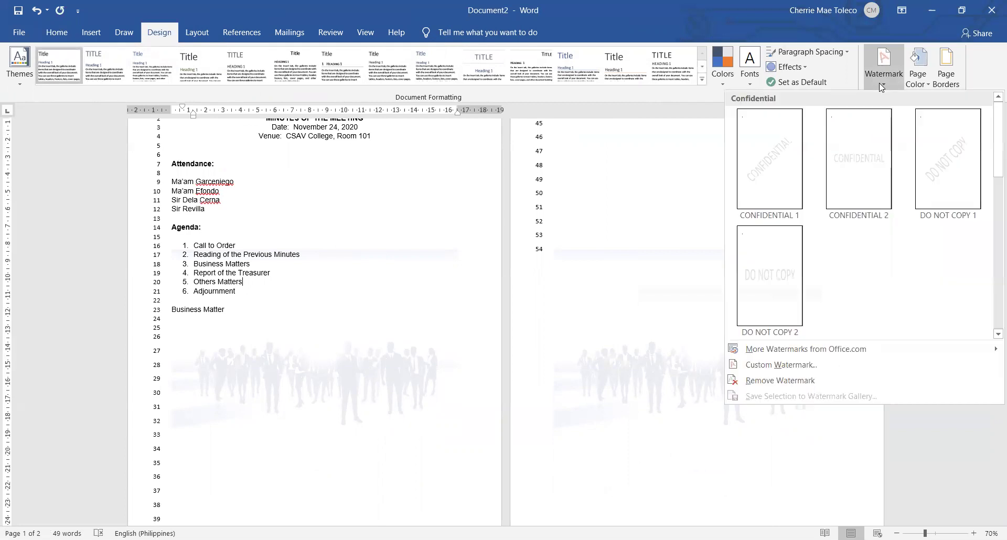
click(800, 371)
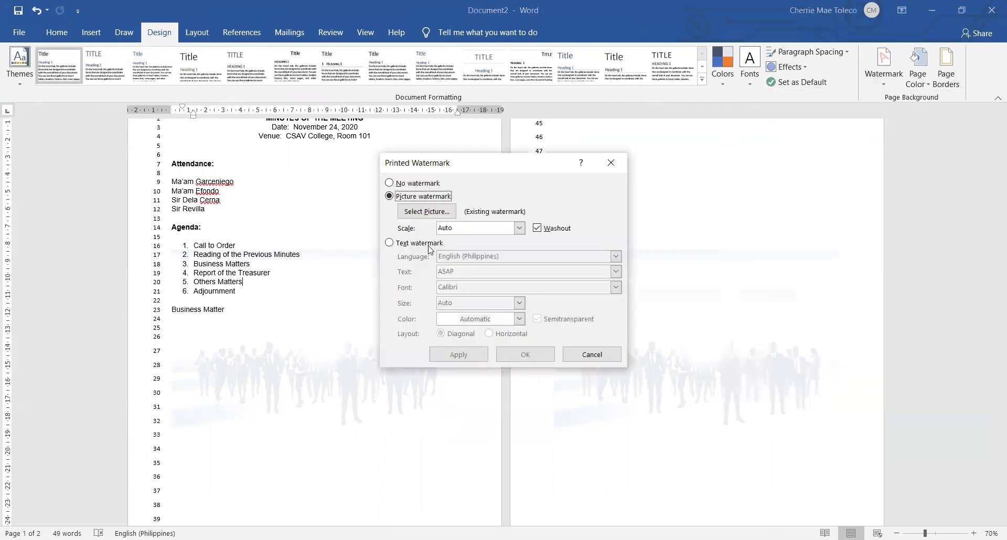
click(389, 244)
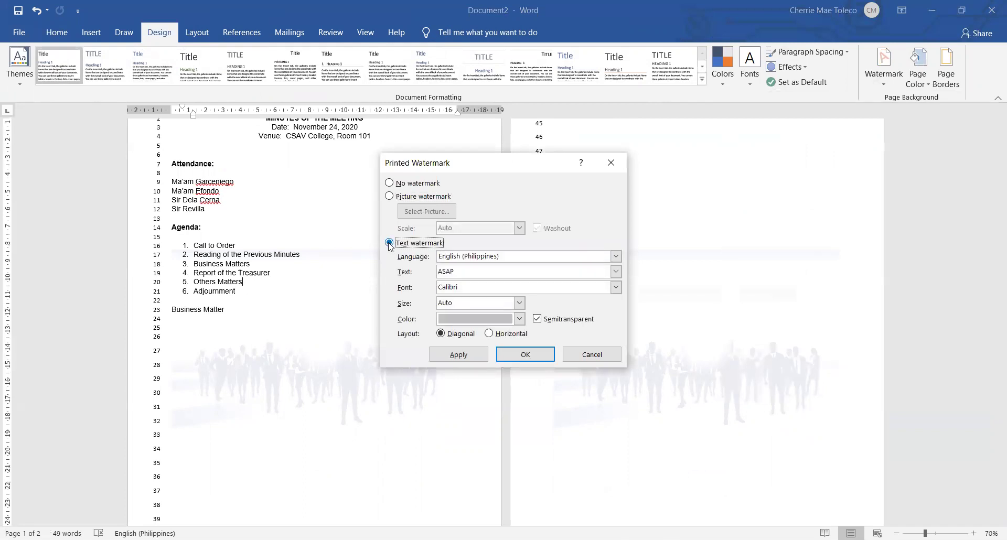
click(461, 271)
drag(456, 272, 438, 272)
text(c)
key(BackSpace)
text(CONFIDENTIAL)
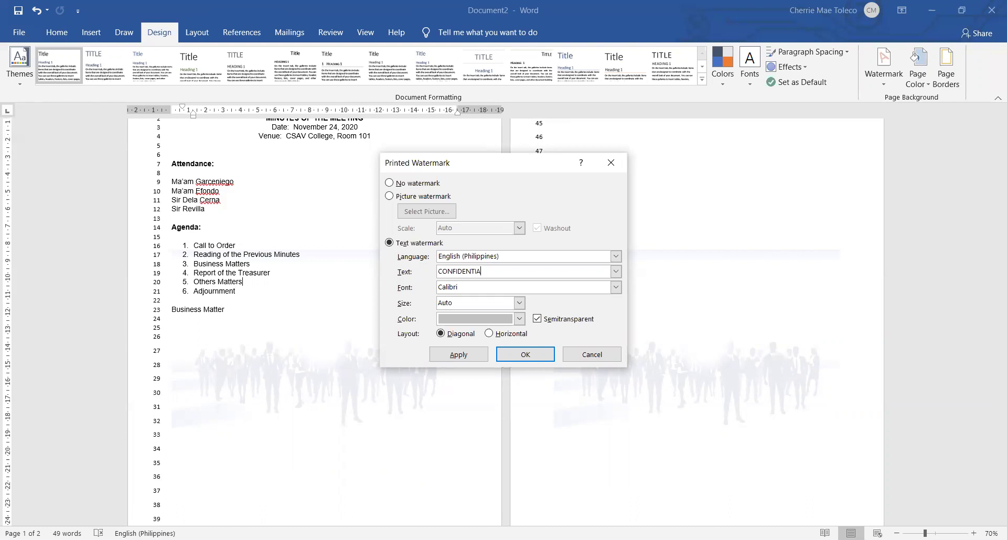
text( MINUTES OF THE MEETING)
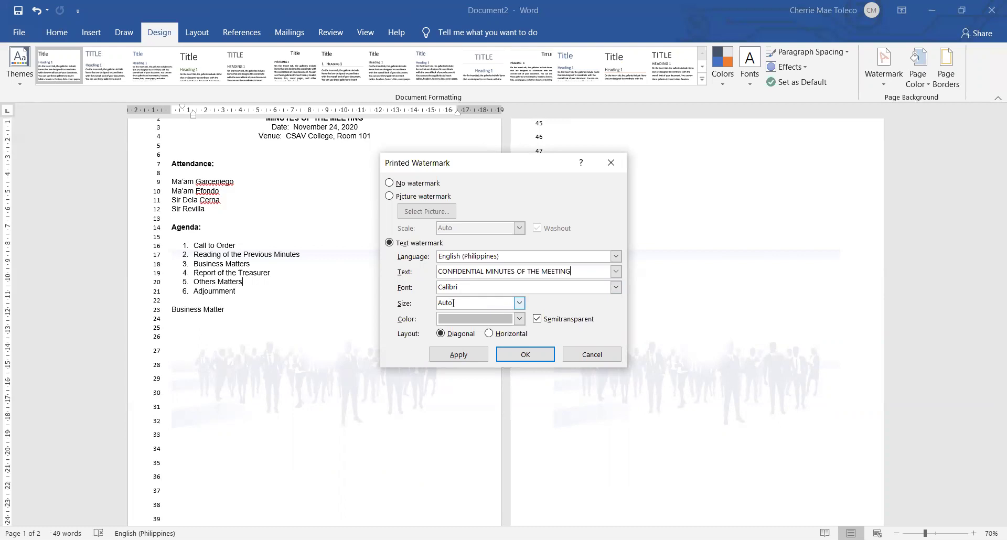
Color the text watermark yellow, apply it and close the dialog
click(520, 319)
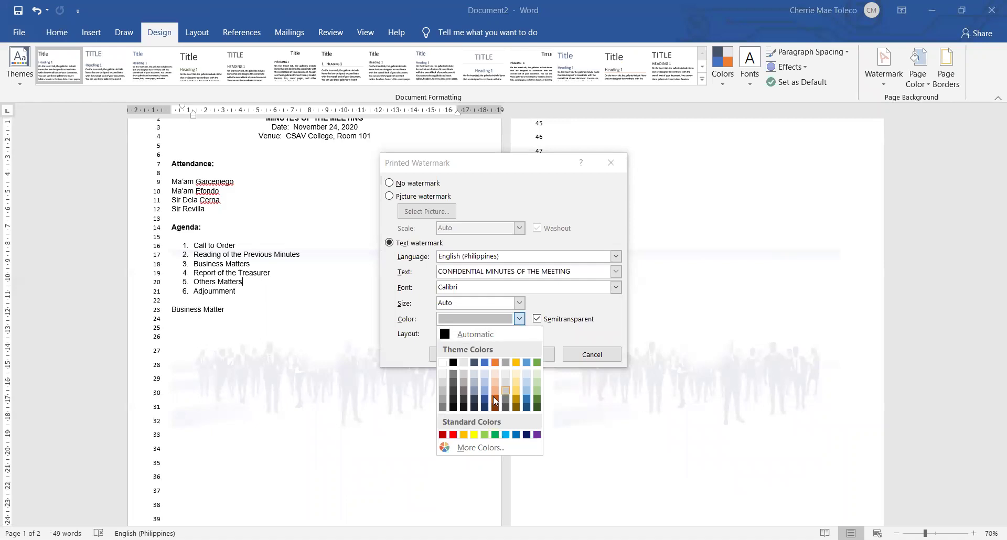
click(474, 434)
click(459, 355)
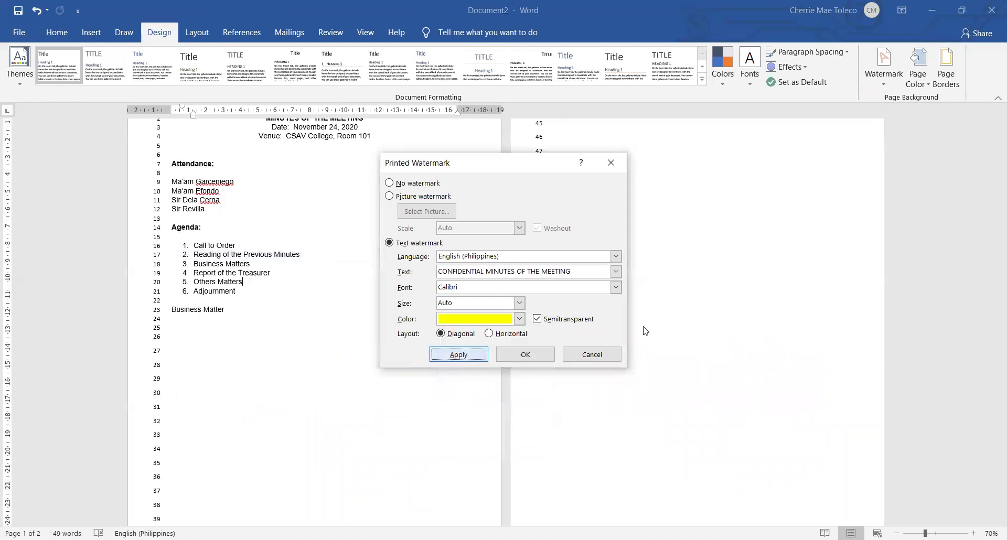
click(610, 163)
scroll(747, 354, down, 3)
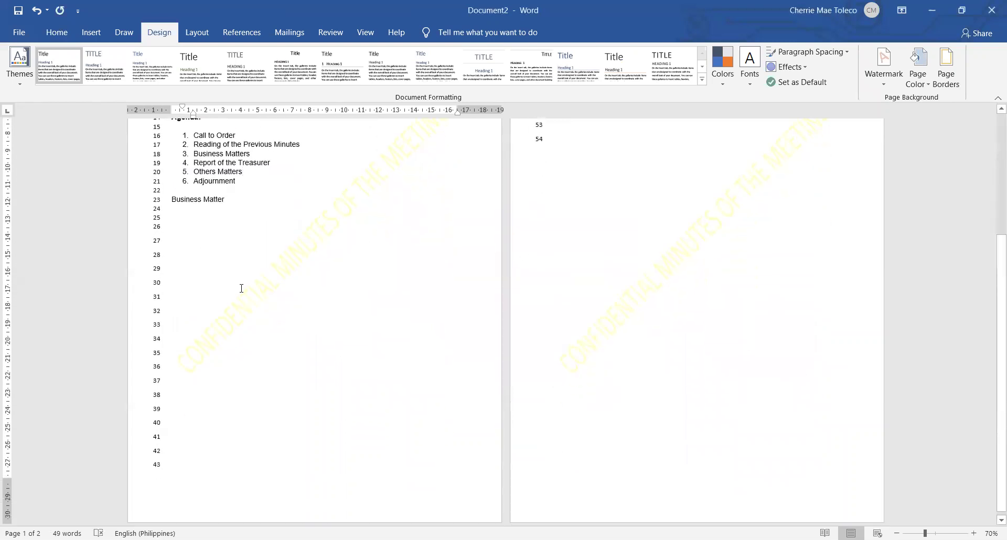
Review the watermarked pages, visit the File page and return to the Home ribbon
scroll(314, 295, up, 5)
scroll(734, 344, down, 3)
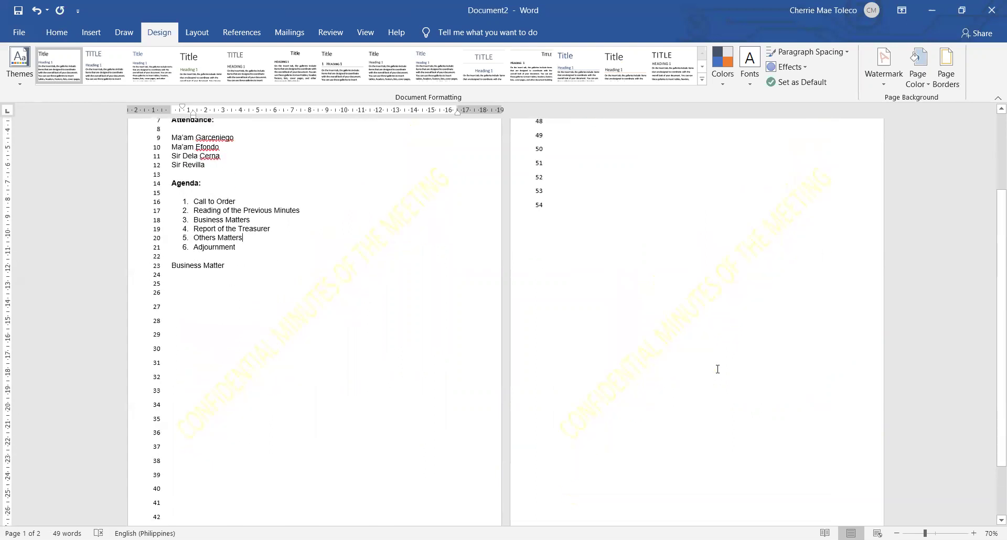
scroll(718, 338, up, 3)
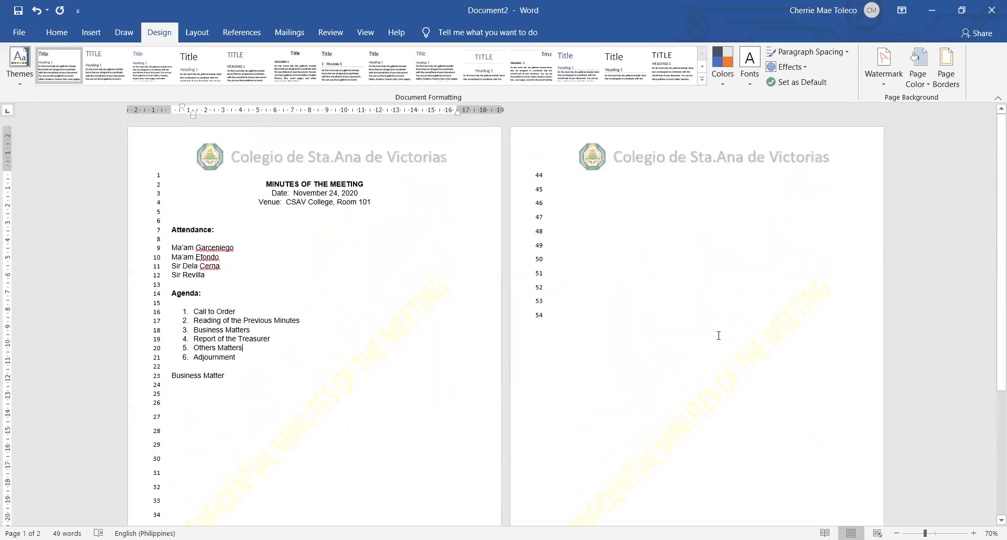
scroll(718, 336, down, 5)
scroll(720, 337, up, 5)
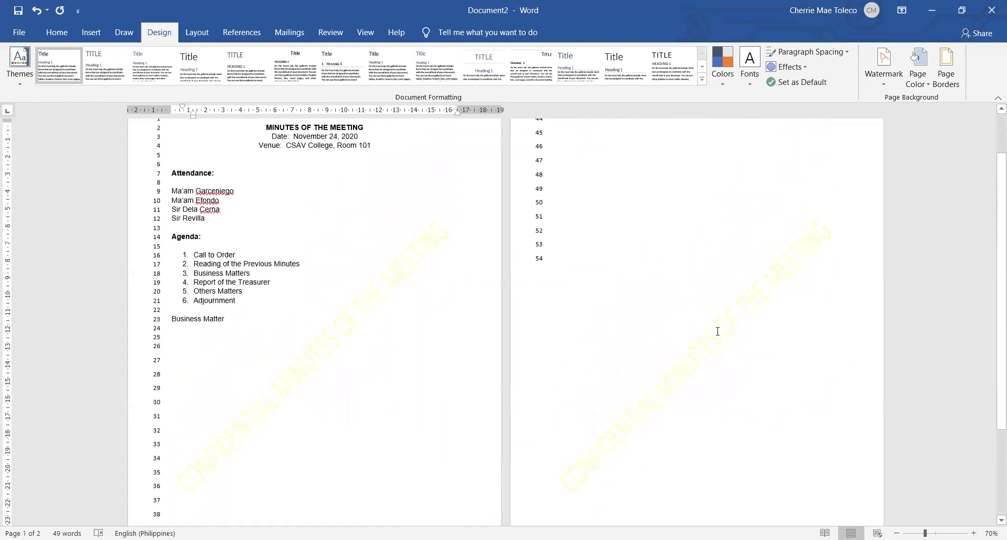
click(30, 32)
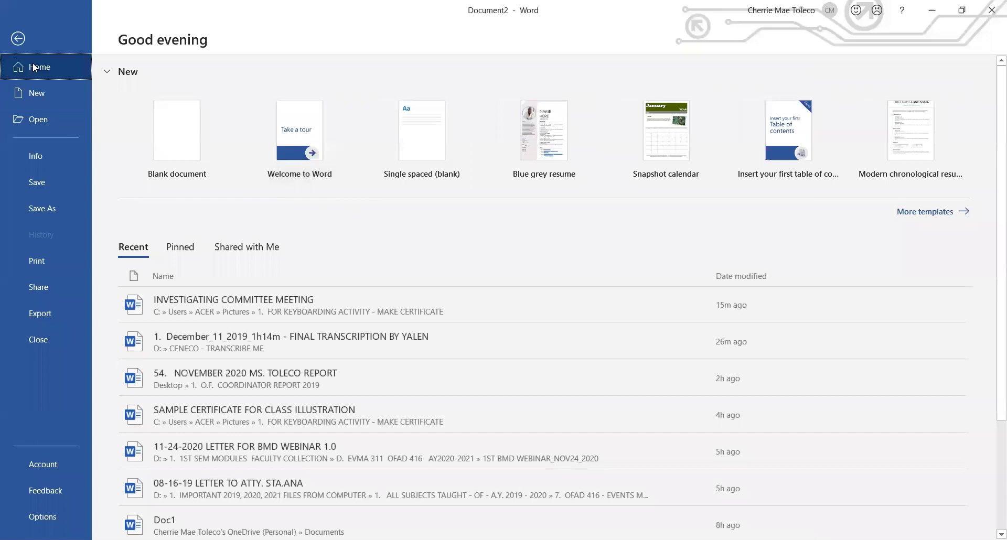
click(18, 38)
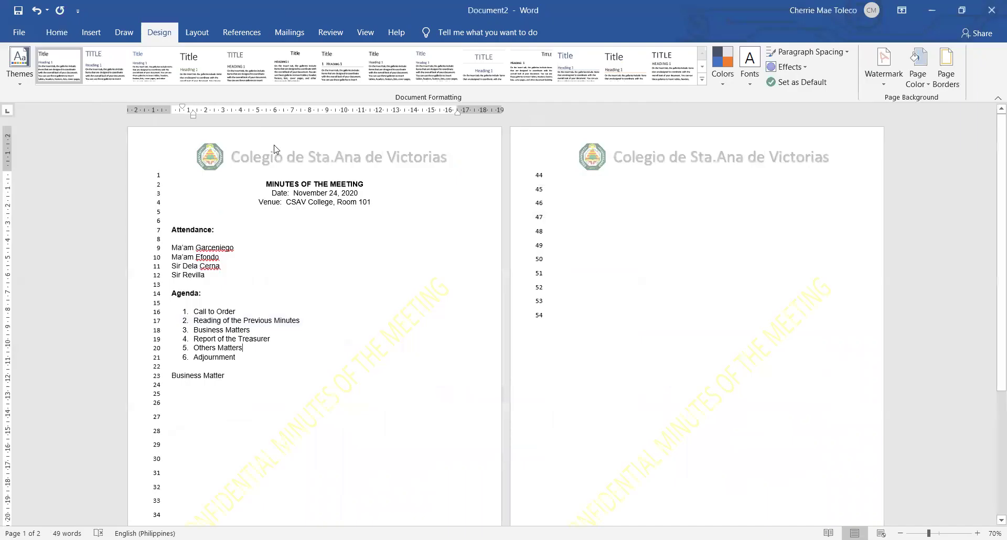
click(57, 33)
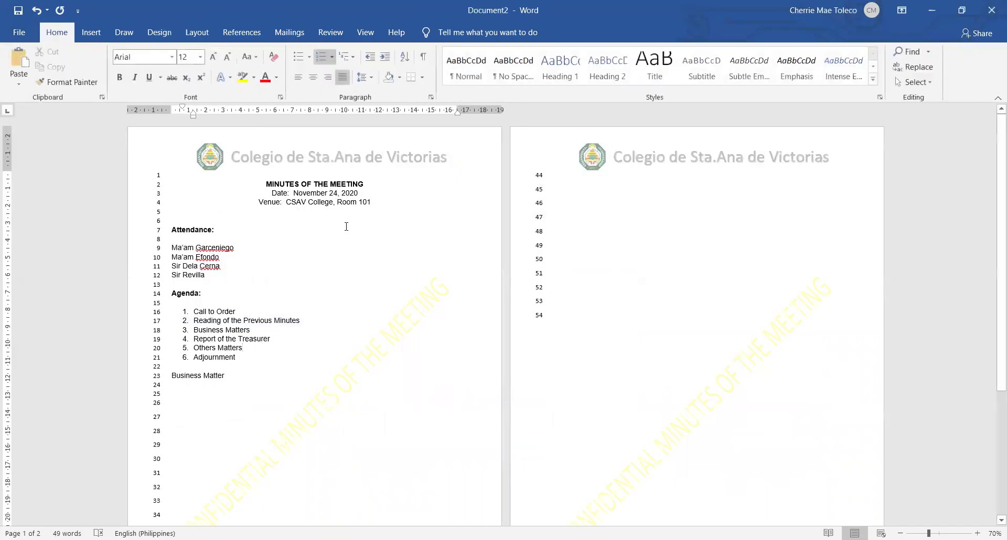
Append '_NOVEMBER 24' to the suggested name MINUTES OF THE MEETING and save
key(ctrl+s)
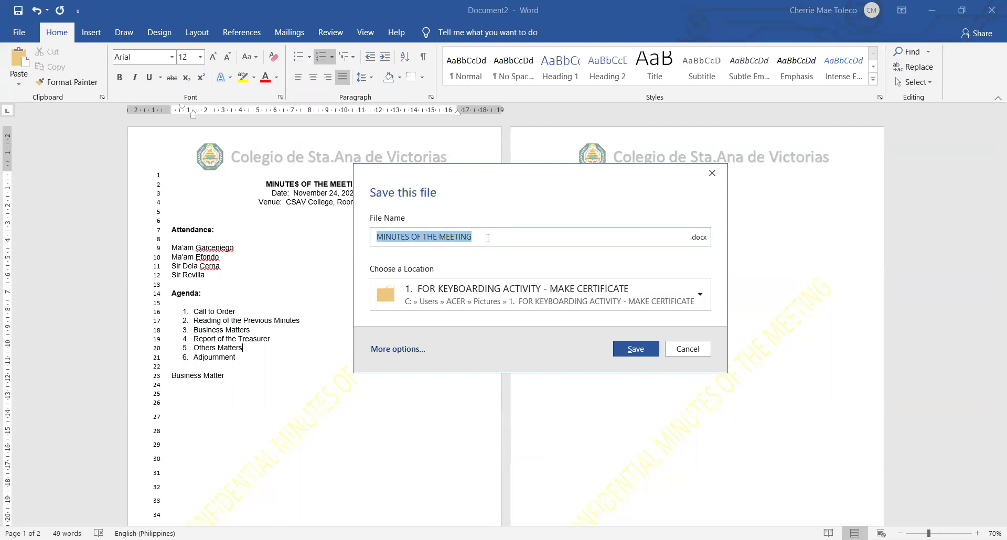
click(495, 239)
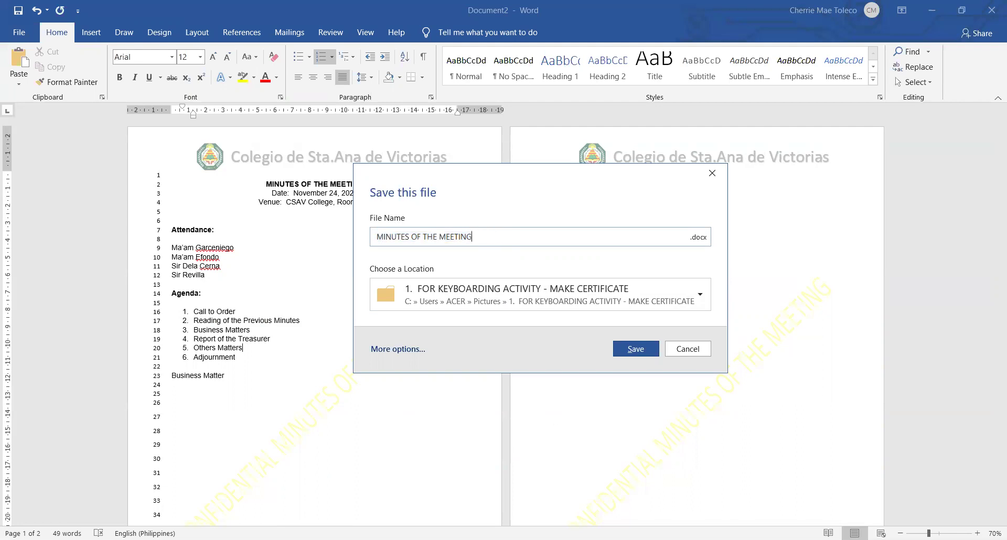
text(_NOVEMBER 24)
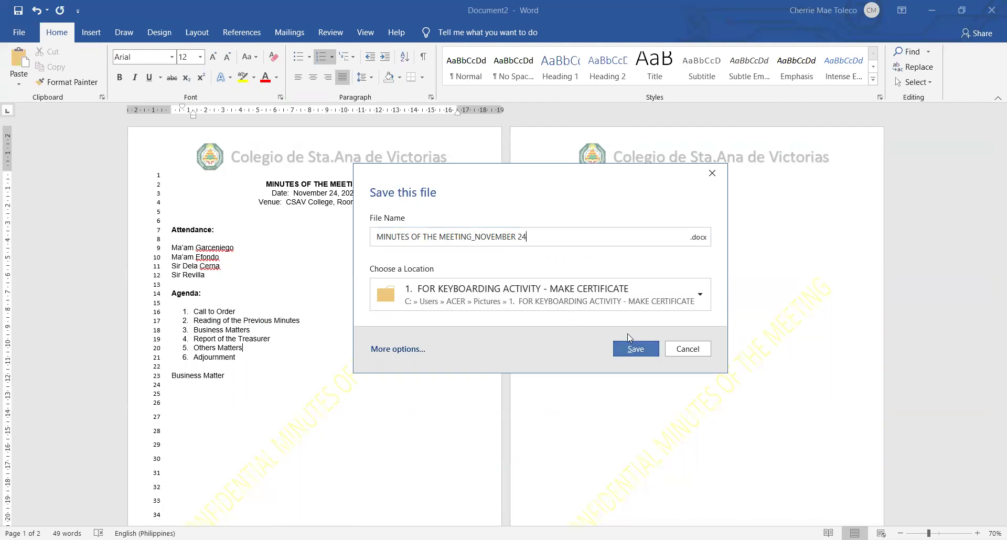
click(636, 350)
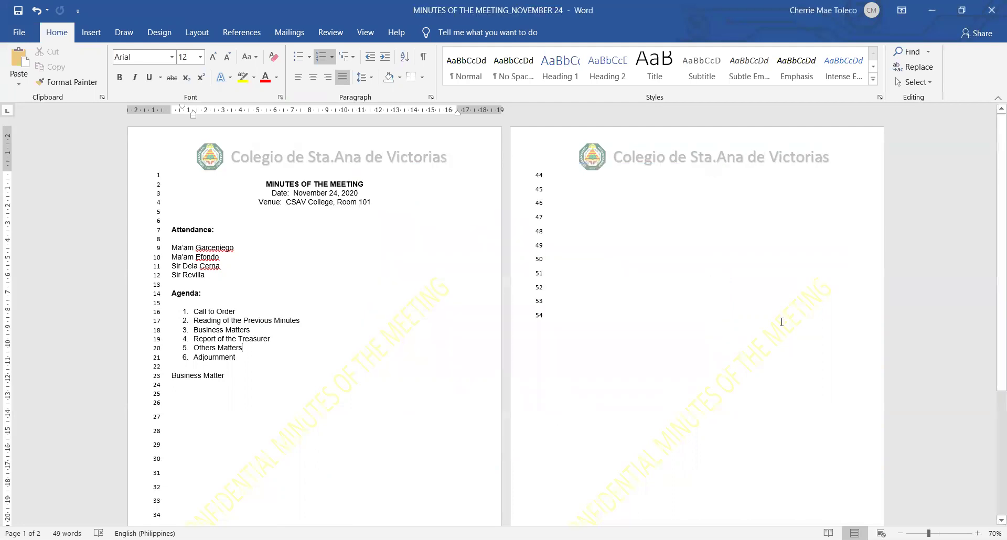